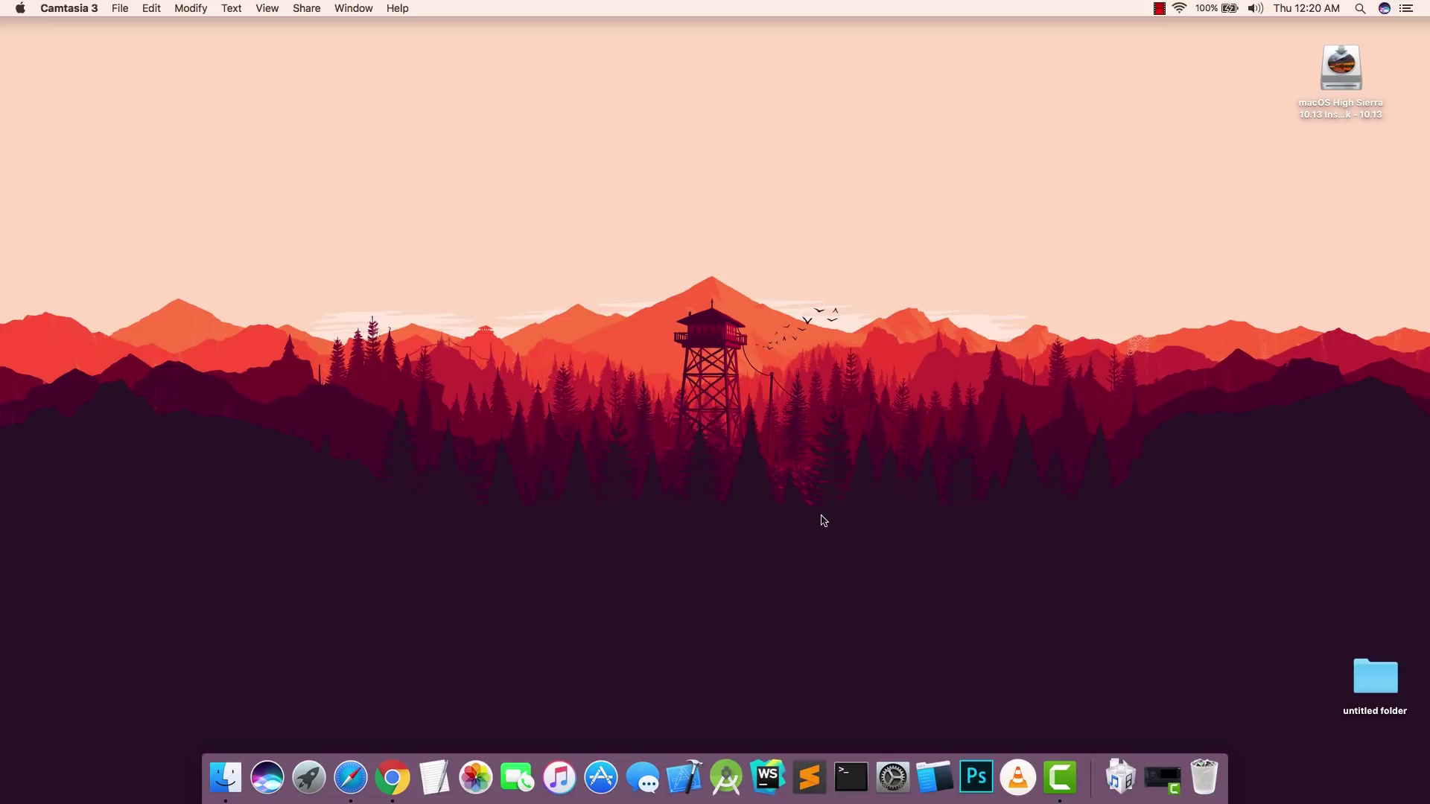
# Step: Open Launchpad, then dismiss the app grid to return to the Finder desktop
pyautogui.click(300, 780)
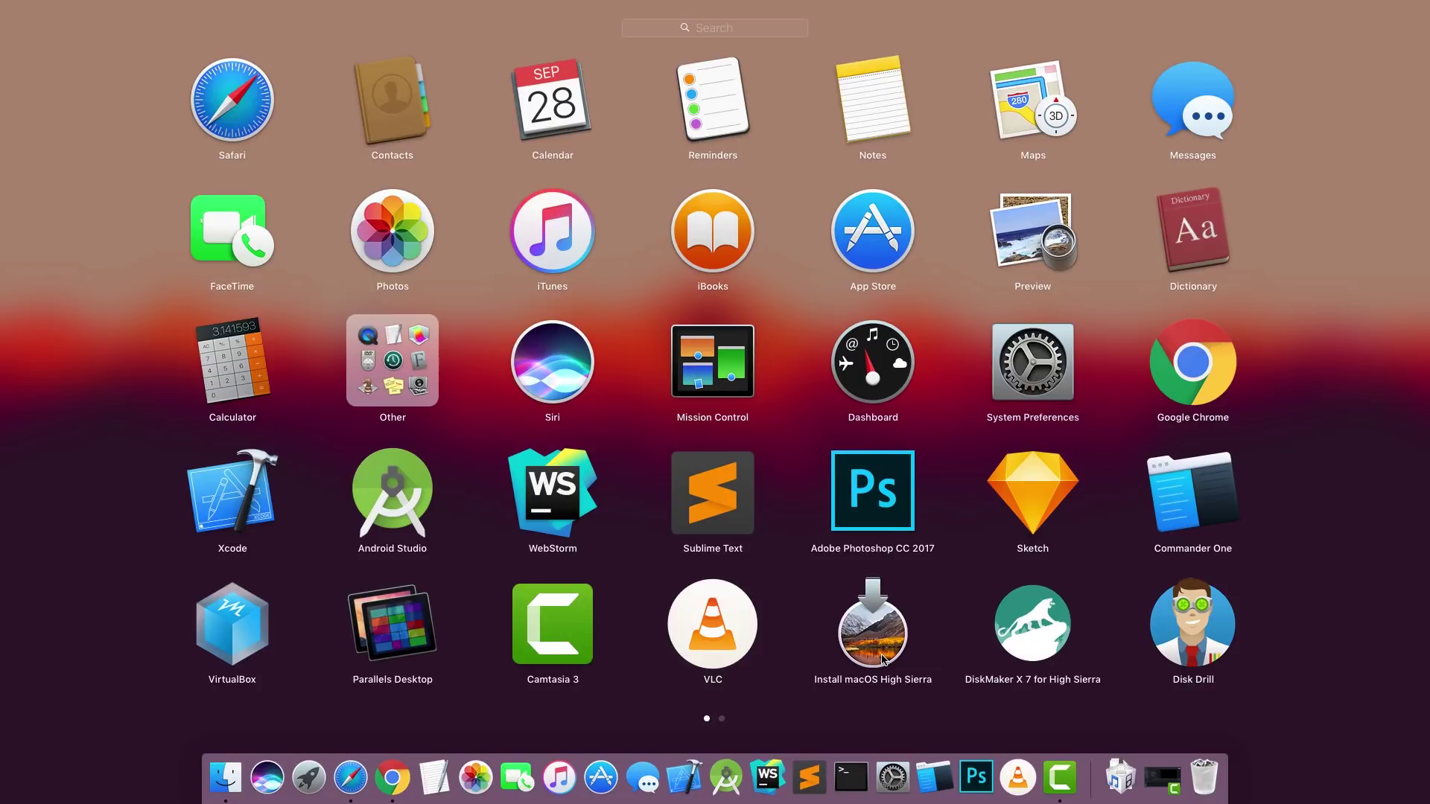
pyautogui.click(1240, 215)
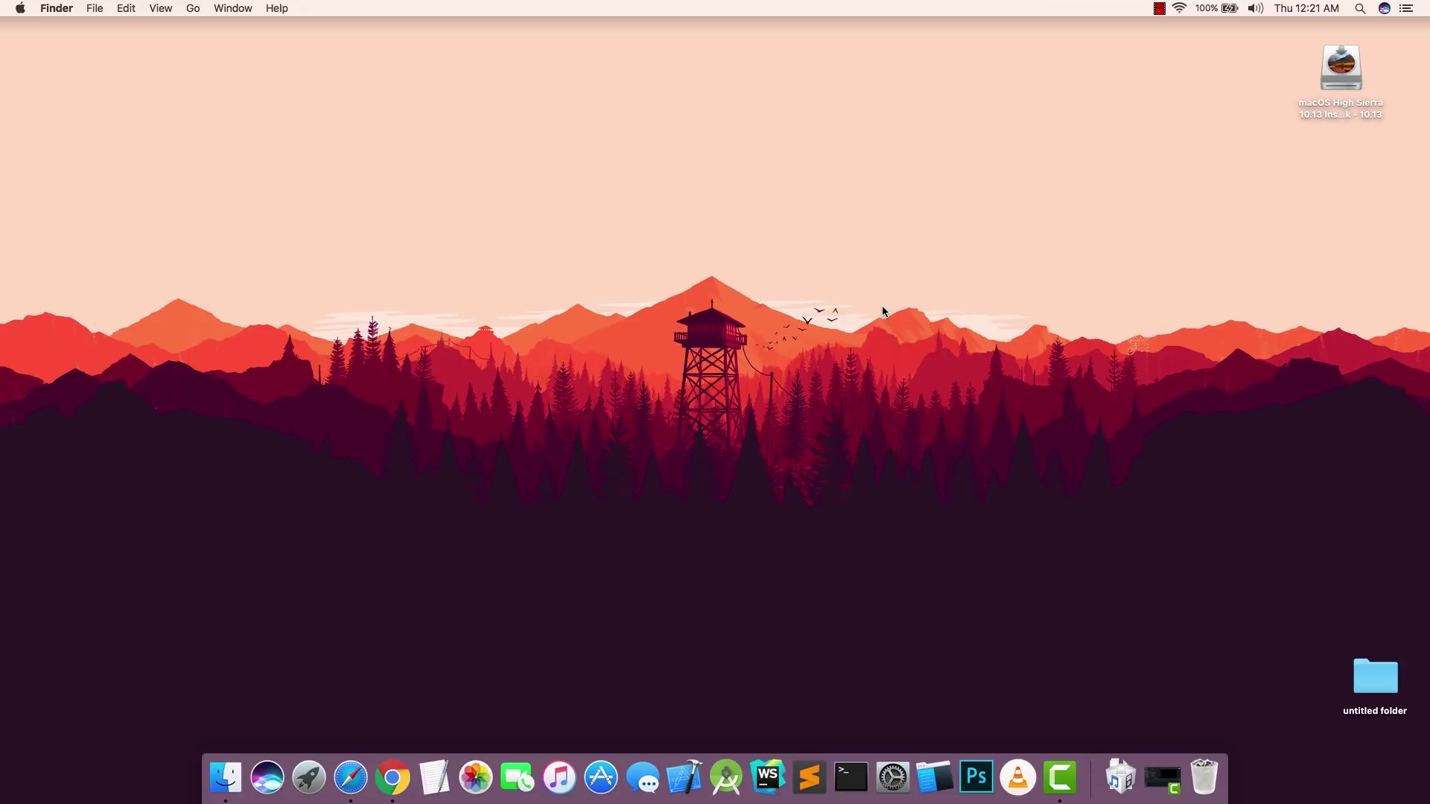
# Step: Select the hp v220w Media drive and try erasing it with default settings, dismissing the failure notice
pyautogui.click(1386, 9)
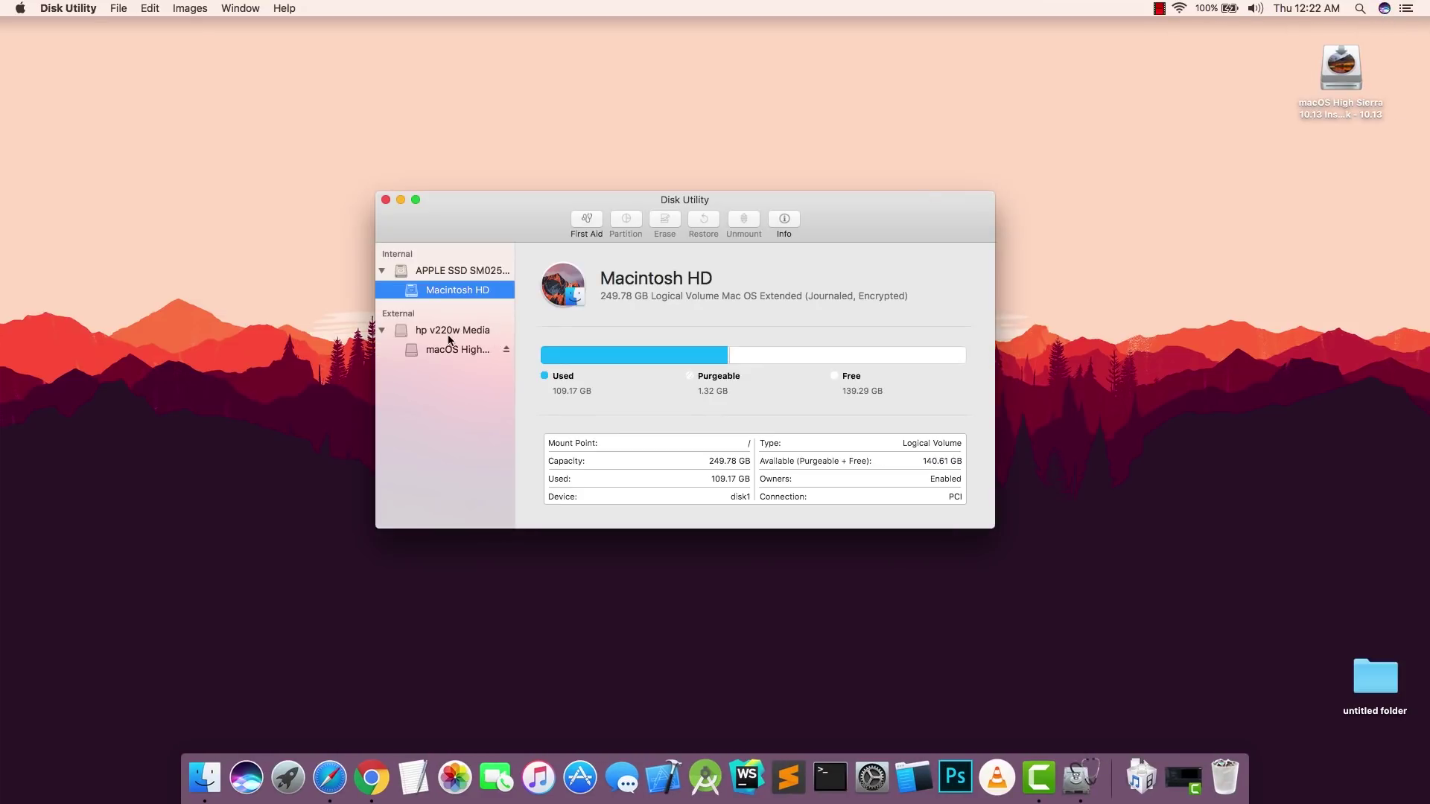
pyautogui.click(434, 334)
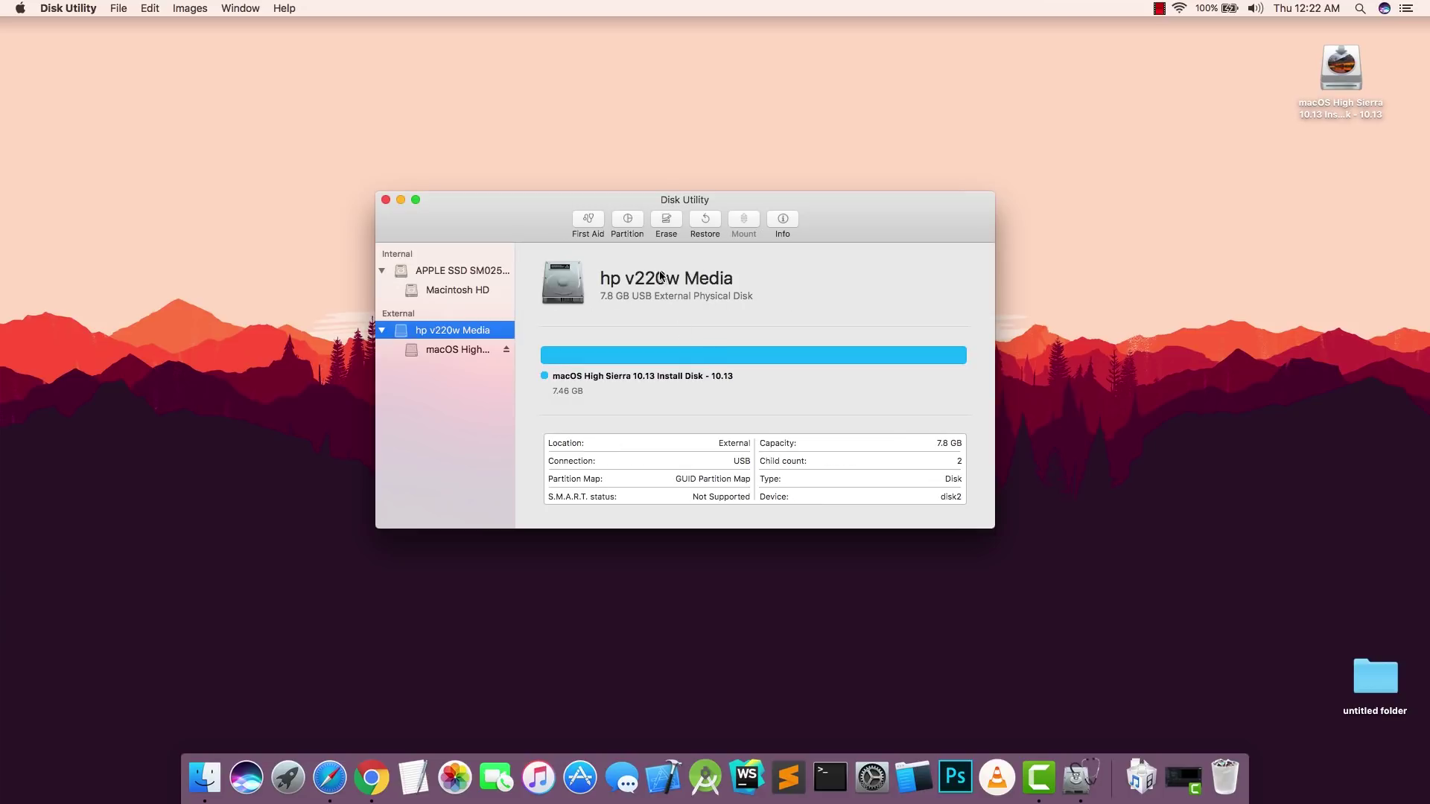
pyautogui.click(665, 223)
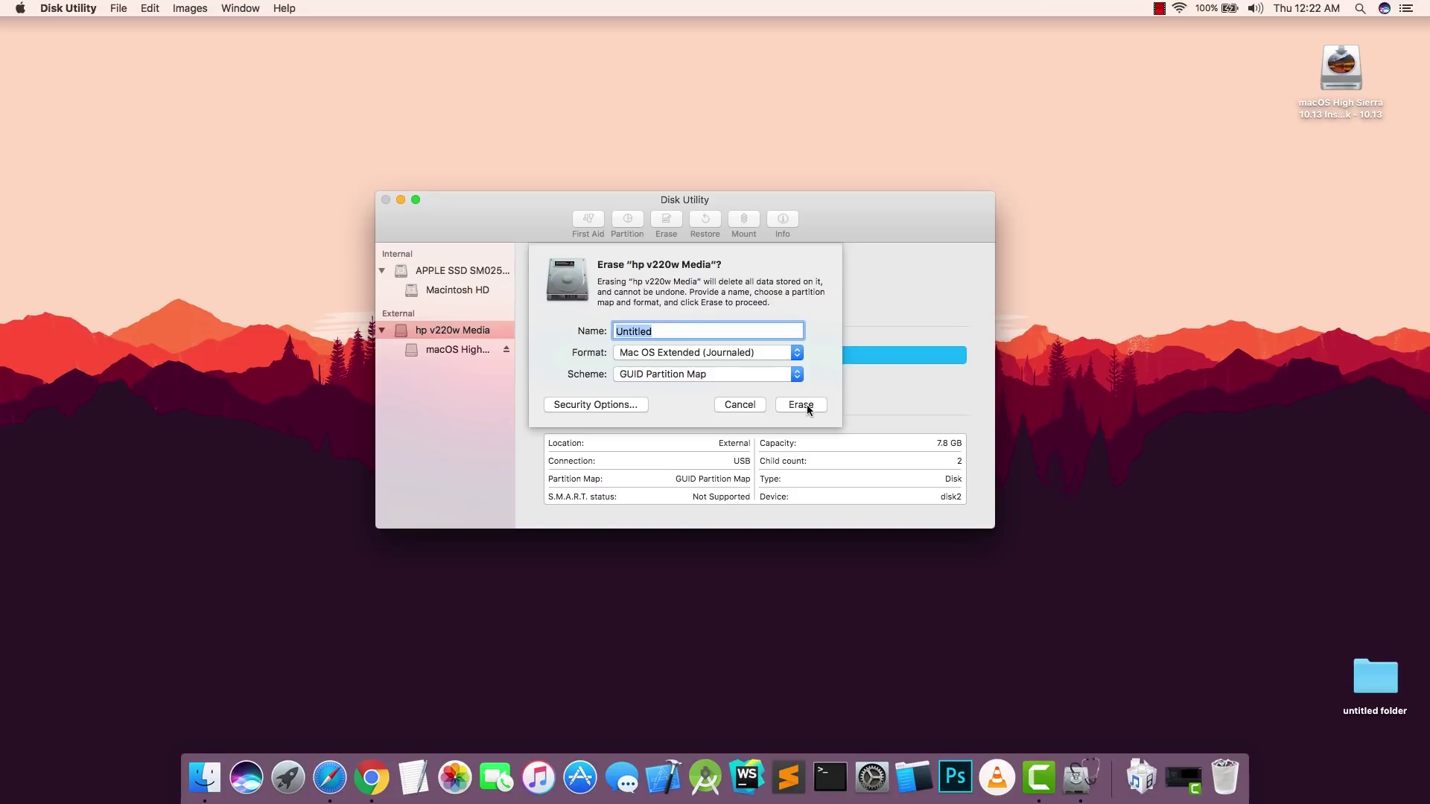
pyautogui.click(807, 404)
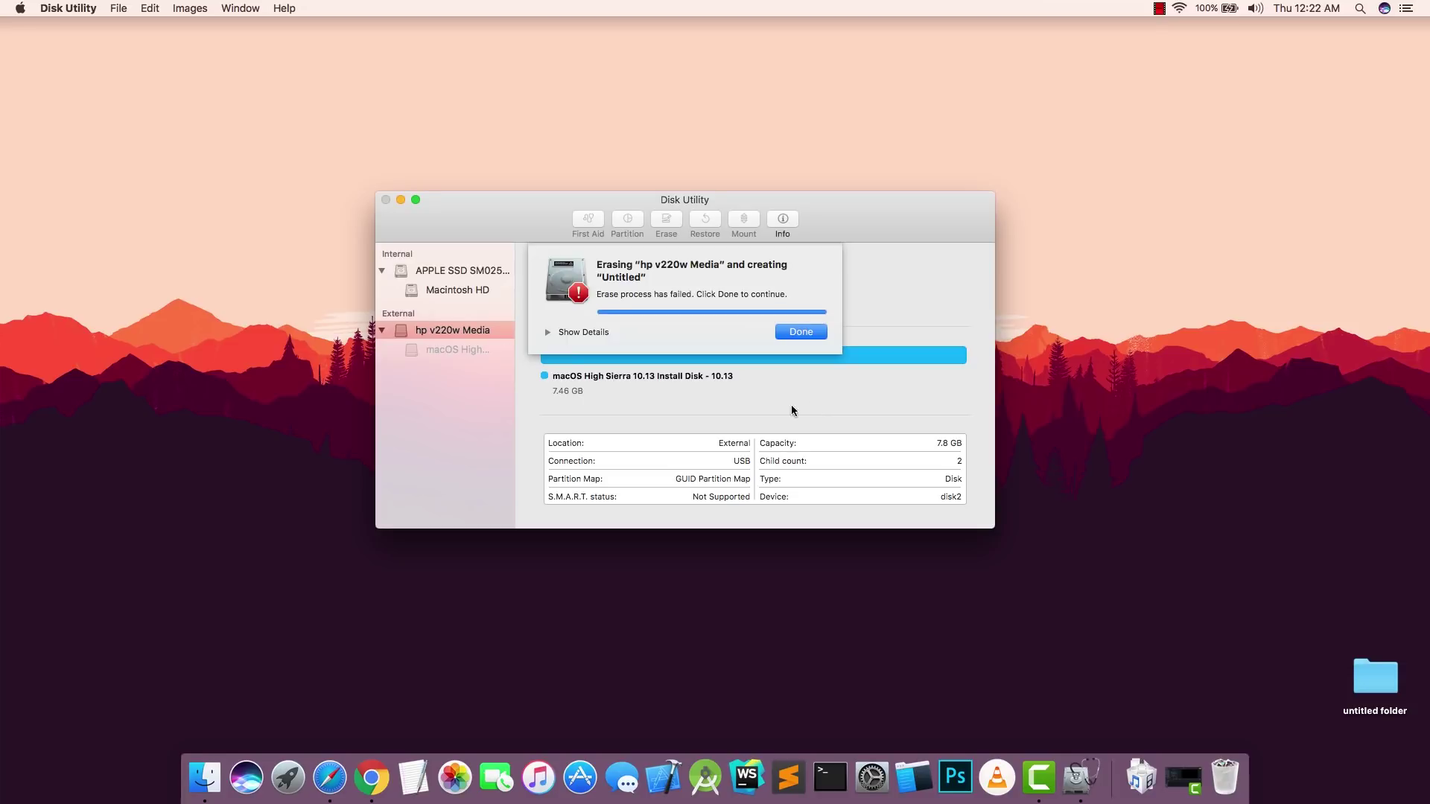
pyautogui.click(800, 331)
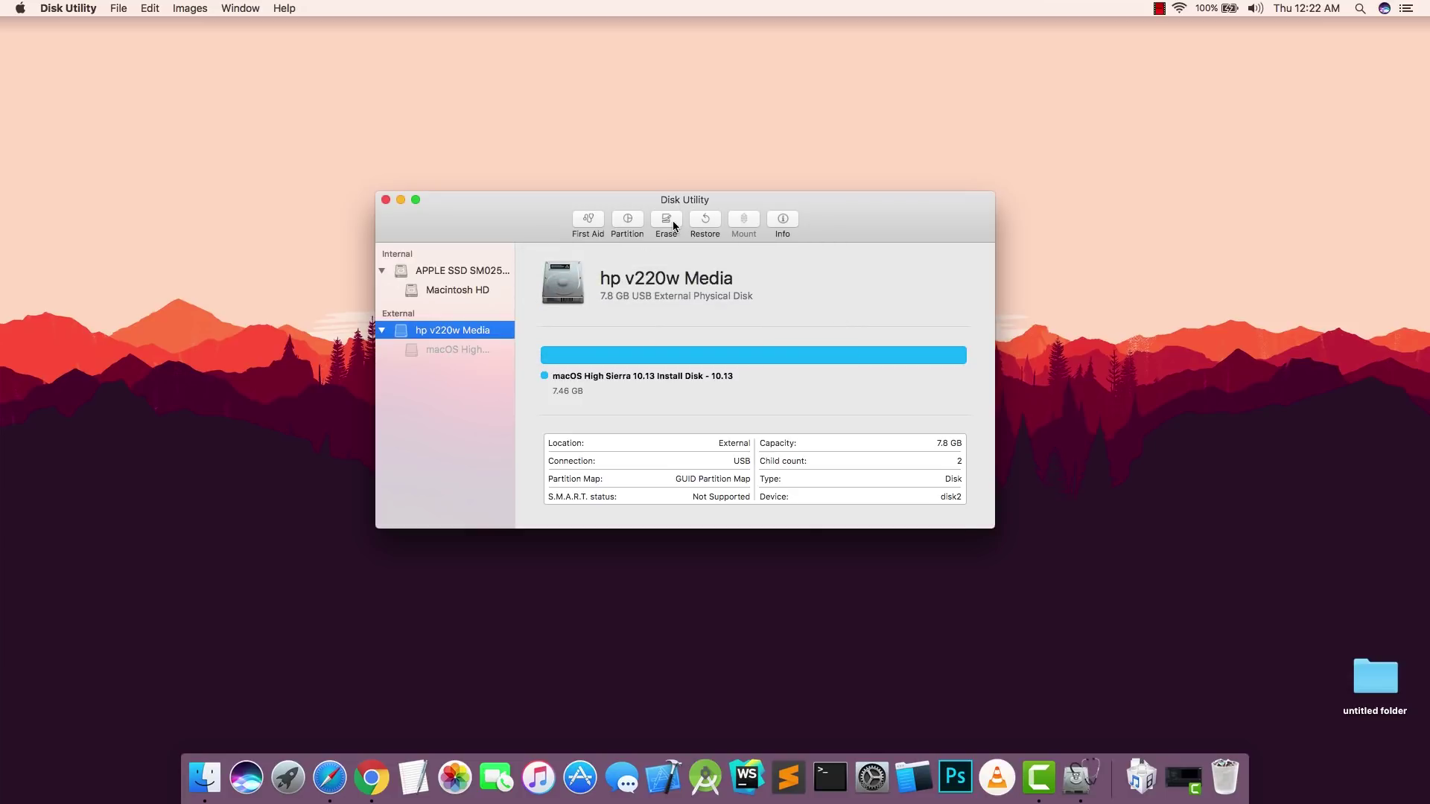
# Step: Retry erasing hp v220w Media so it succeeds as an Untitled volume
pyautogui.click(673, 221)
pyautogui.click(817, 408)
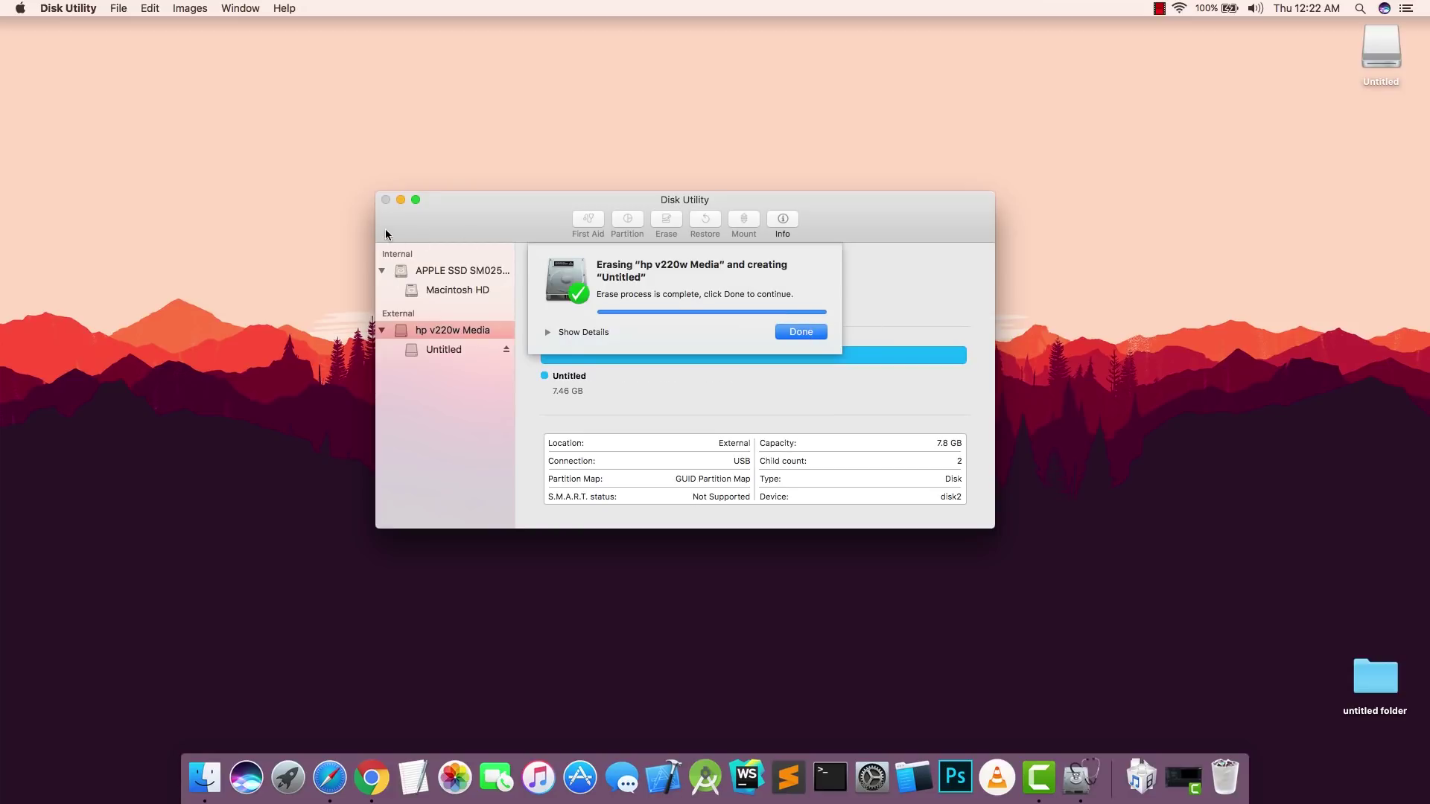
pyautogui.press('Return')
# Step: Quit Disk Utility, launch Disk Drill Basic, and choose Create boot drive > OS X / macOS installer
pyautogui.press('super+q')
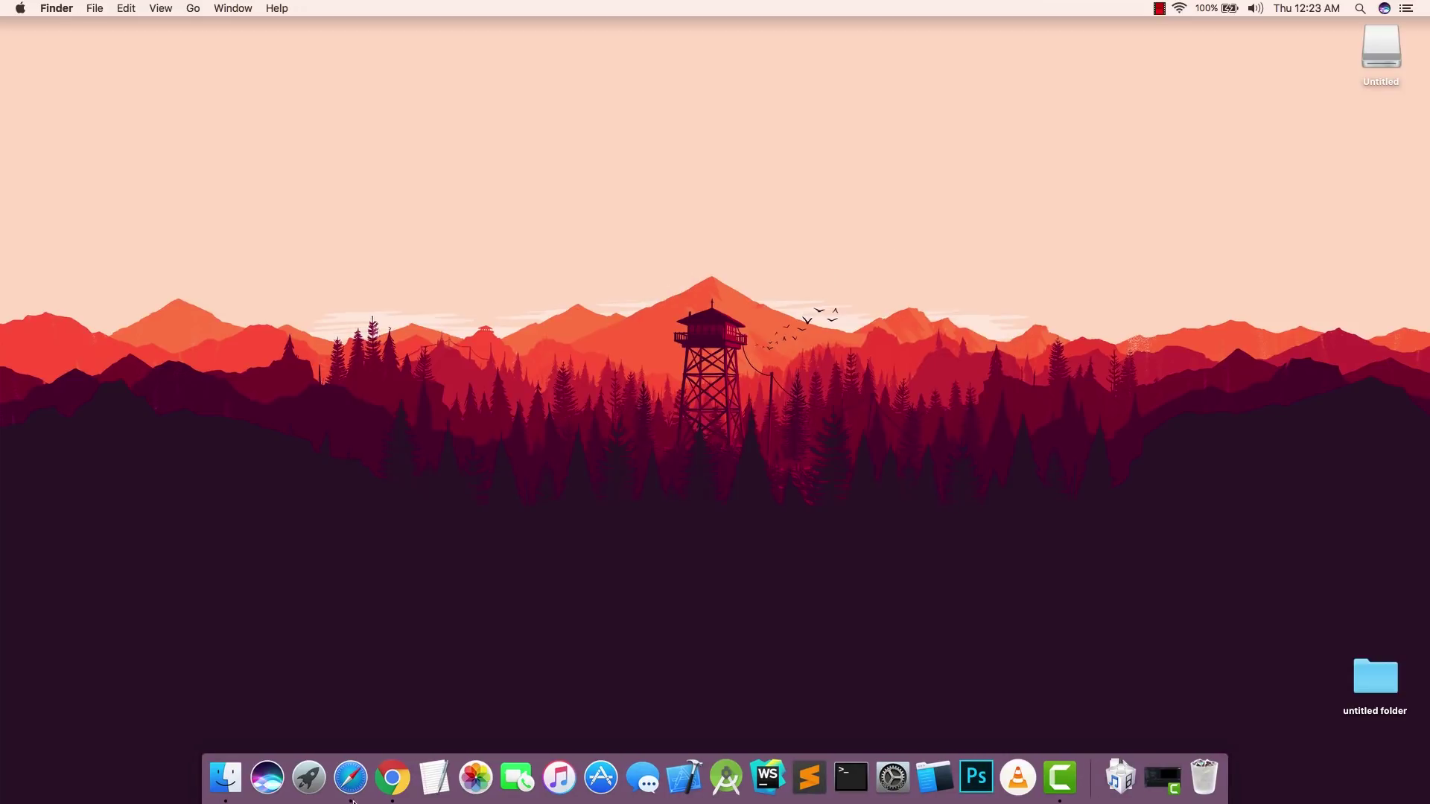
pyautogui.click(309, 778)
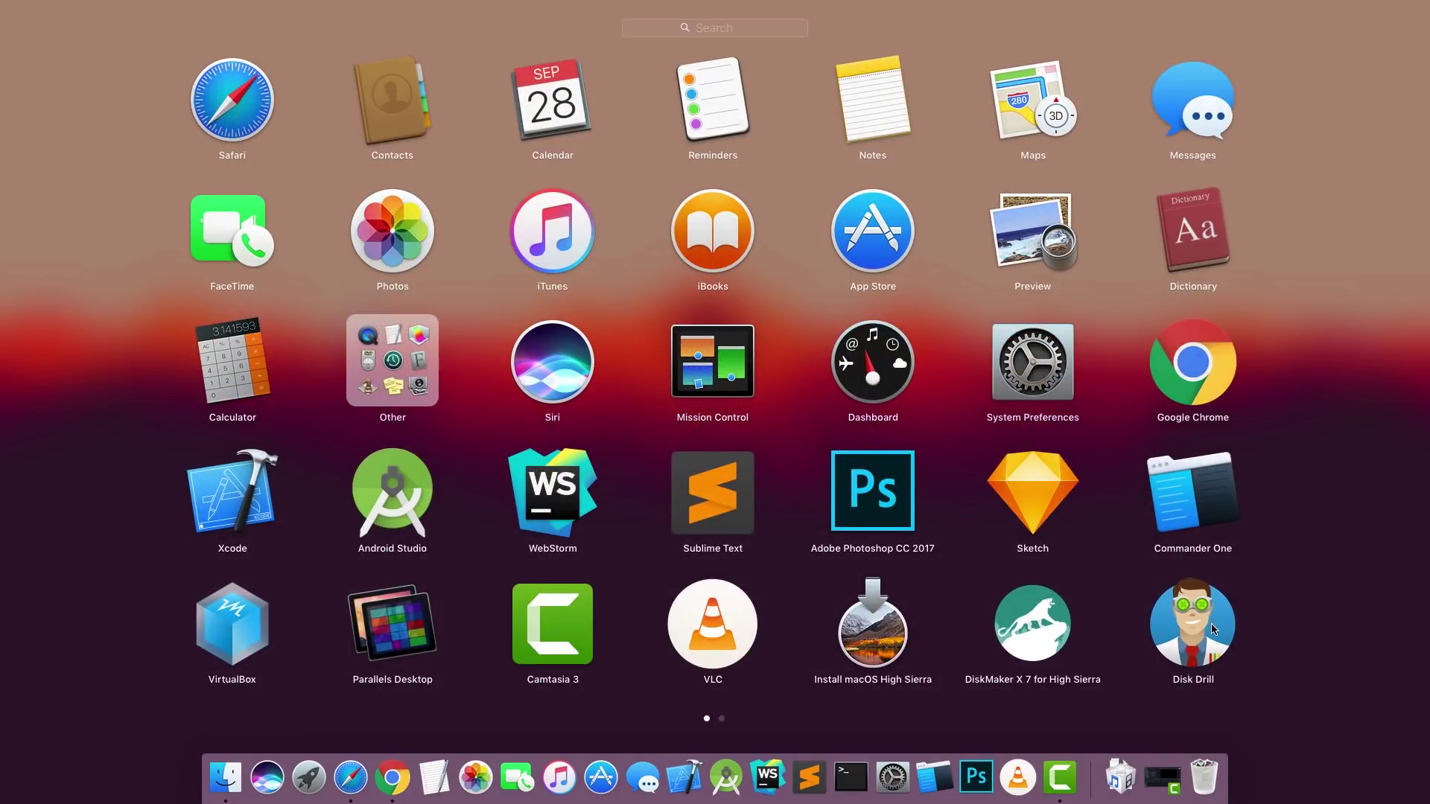
pyautogui.click(1199, 628)
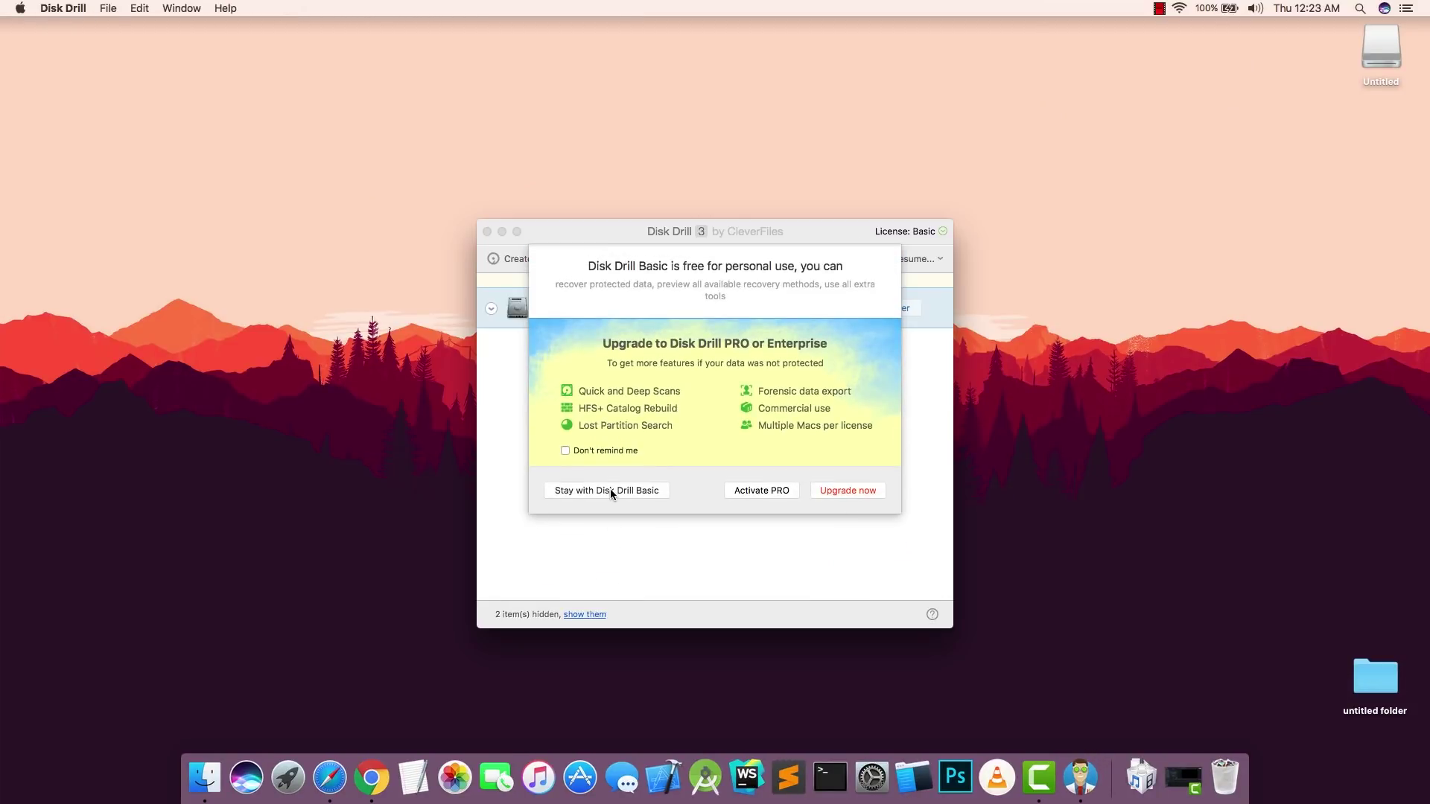
pyautogui.click(600, 489)
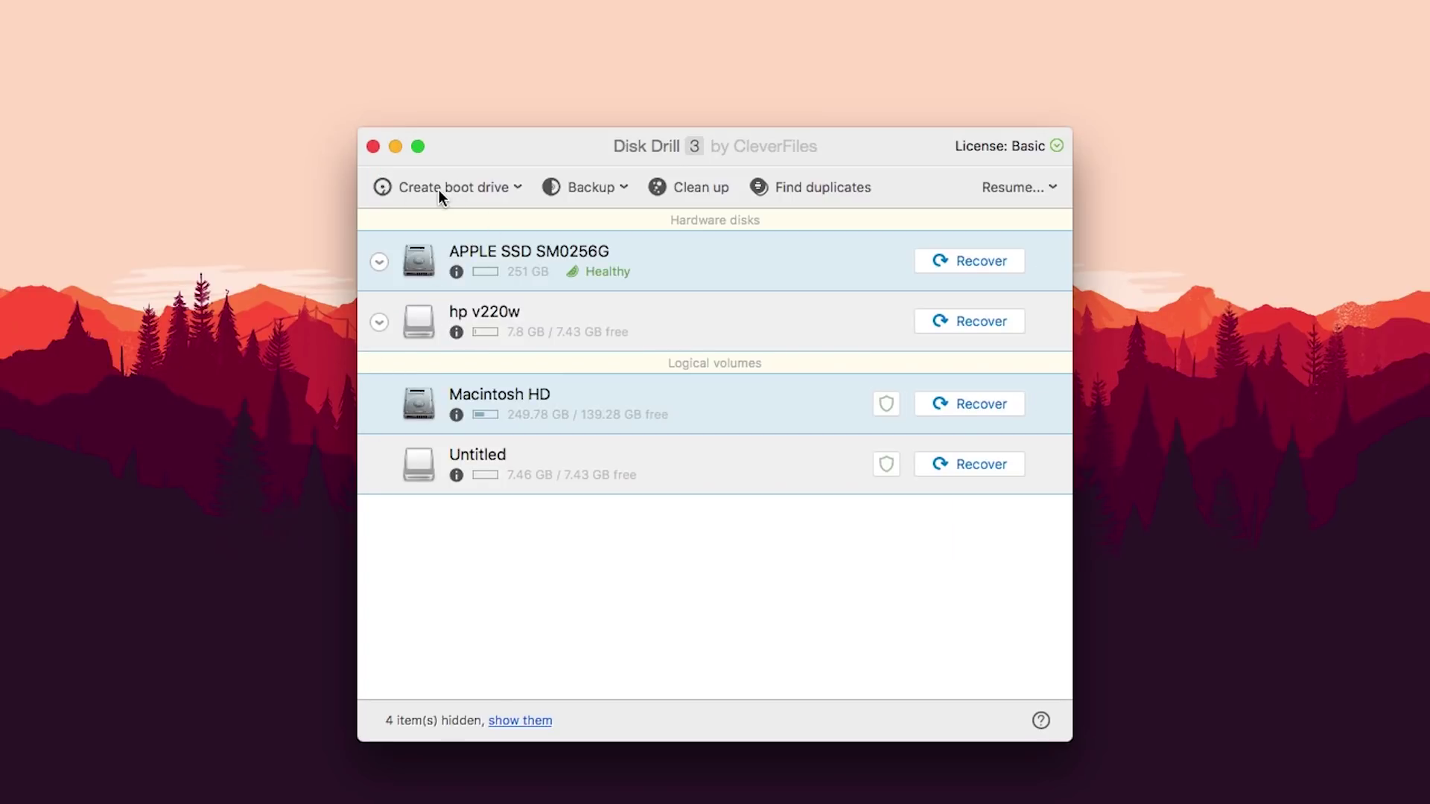
pyautogui.click(440, 190)
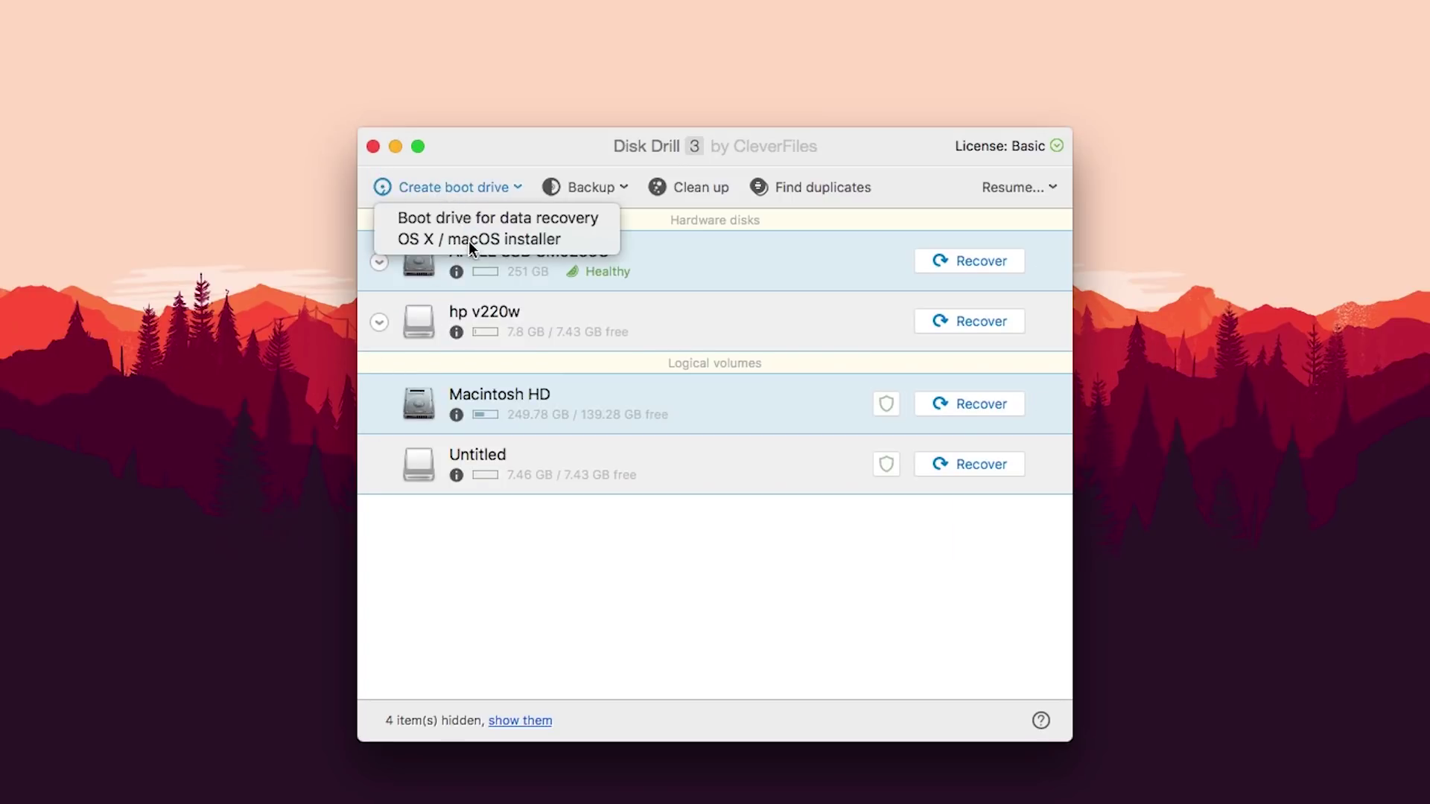
pyautogui.click(535, 241)
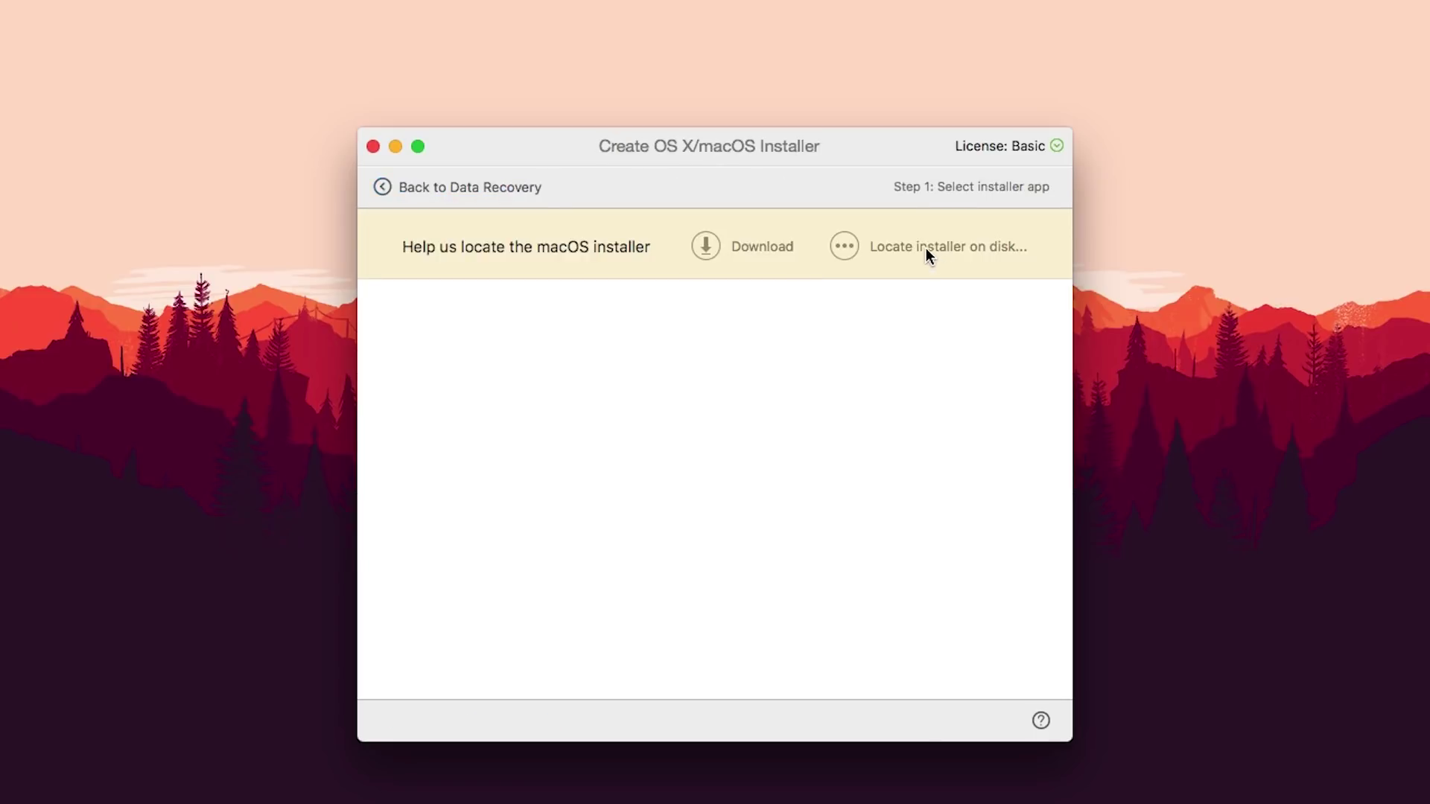
# Step: Pick Install macOS High Sierra.app from Applications and use it as the installer source
pyautogui.click(911, 247)
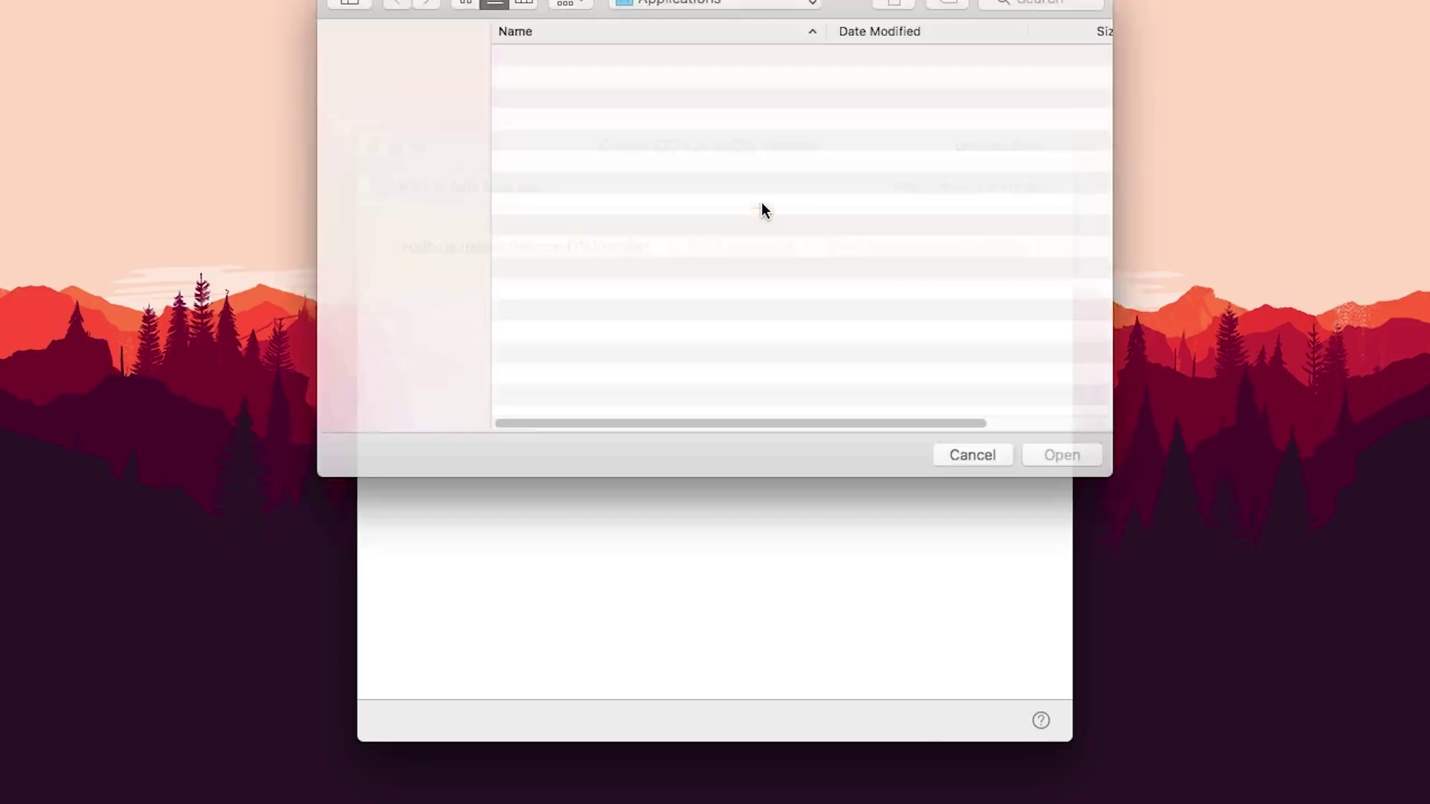
pyautogui.scroll(-10, 728, 243)
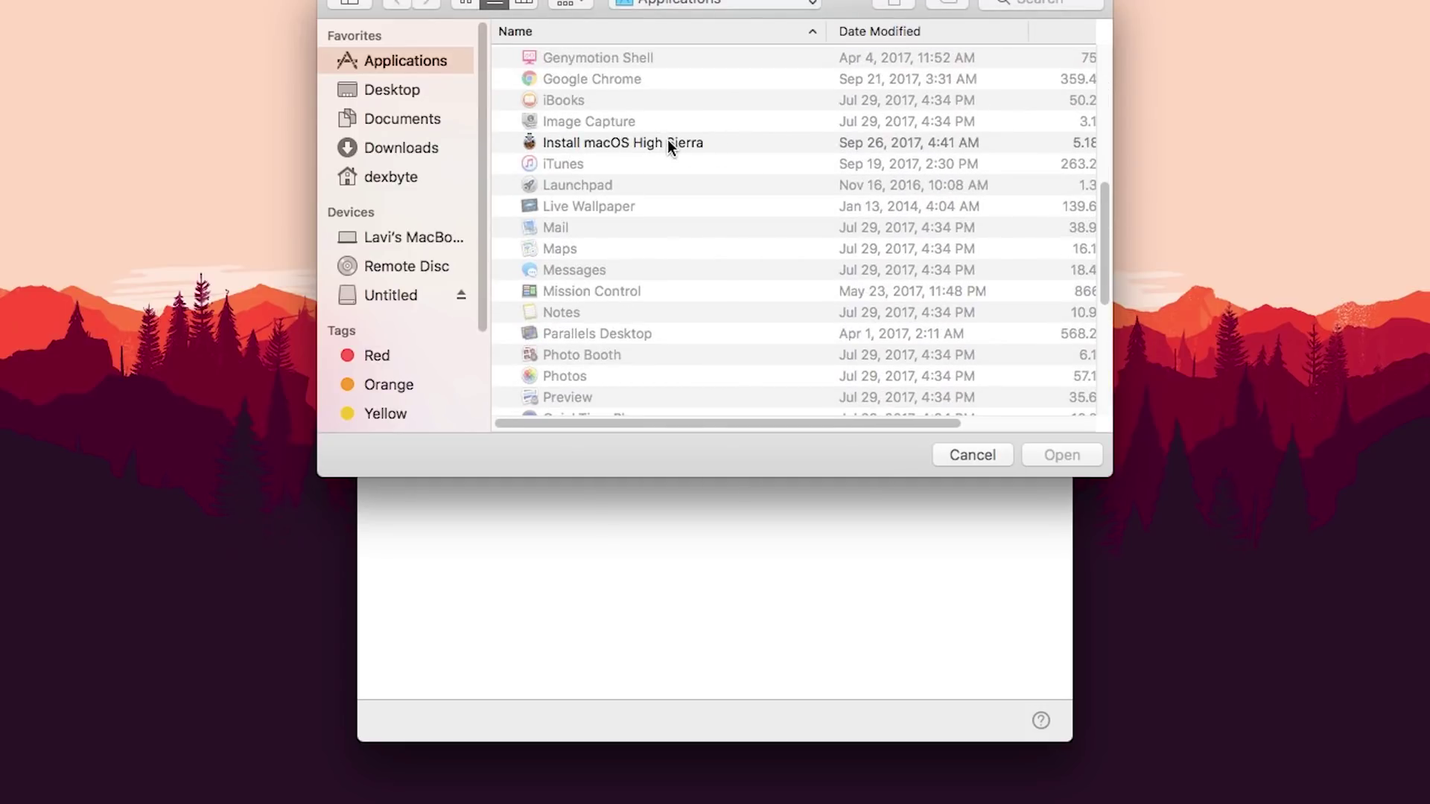
pyautogui.click(685, 146)
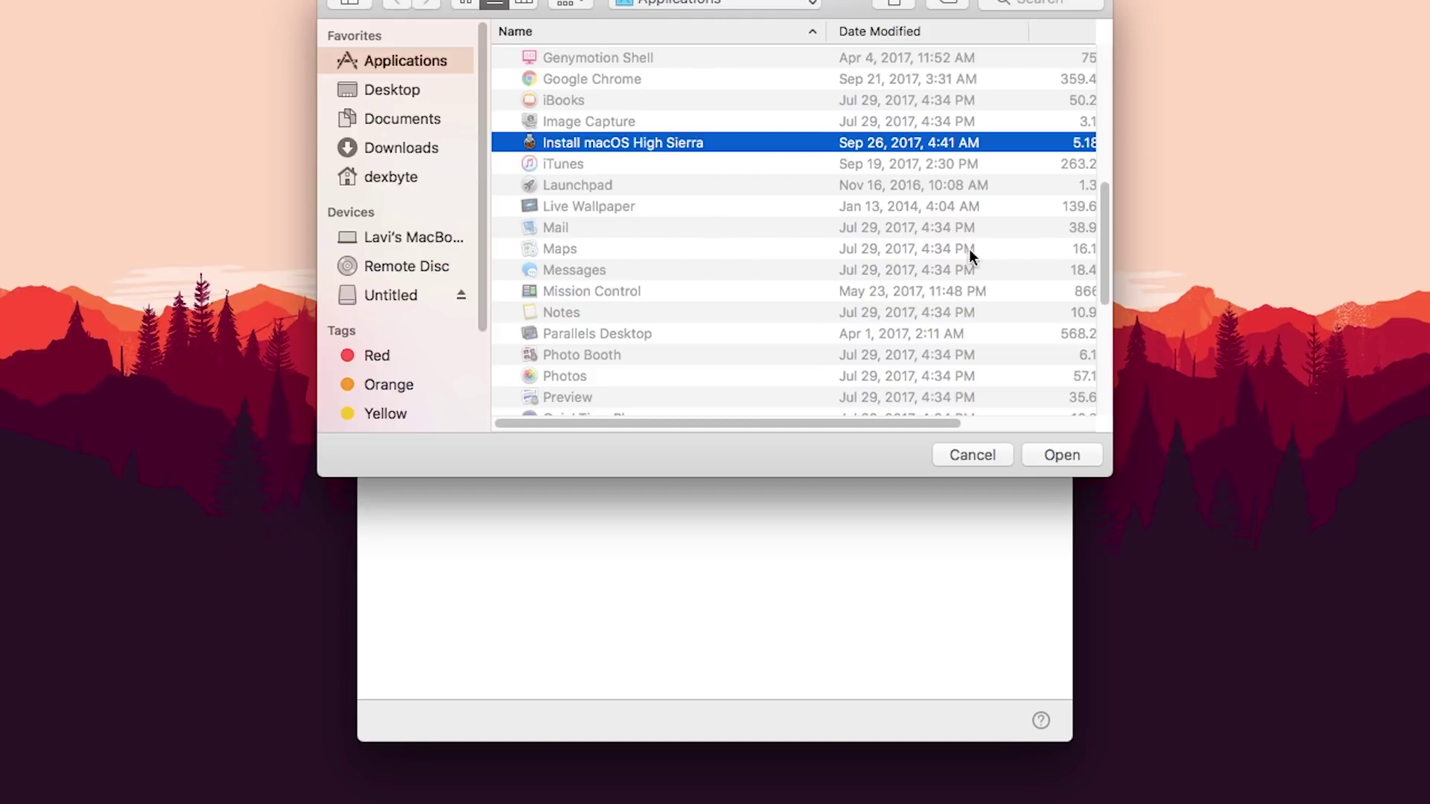
pyautogui.click(1073, 452)
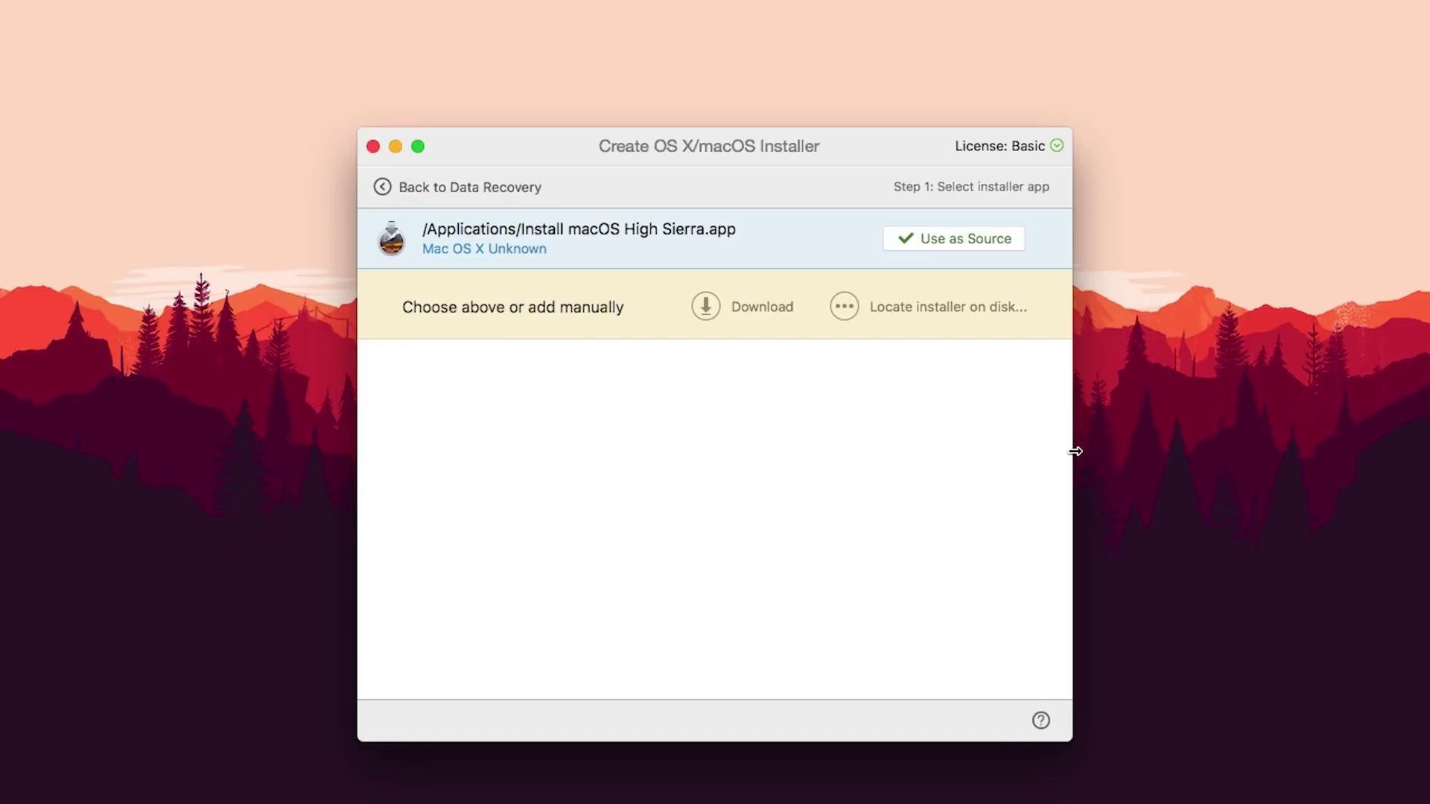
pyautogui.click(932, 238)
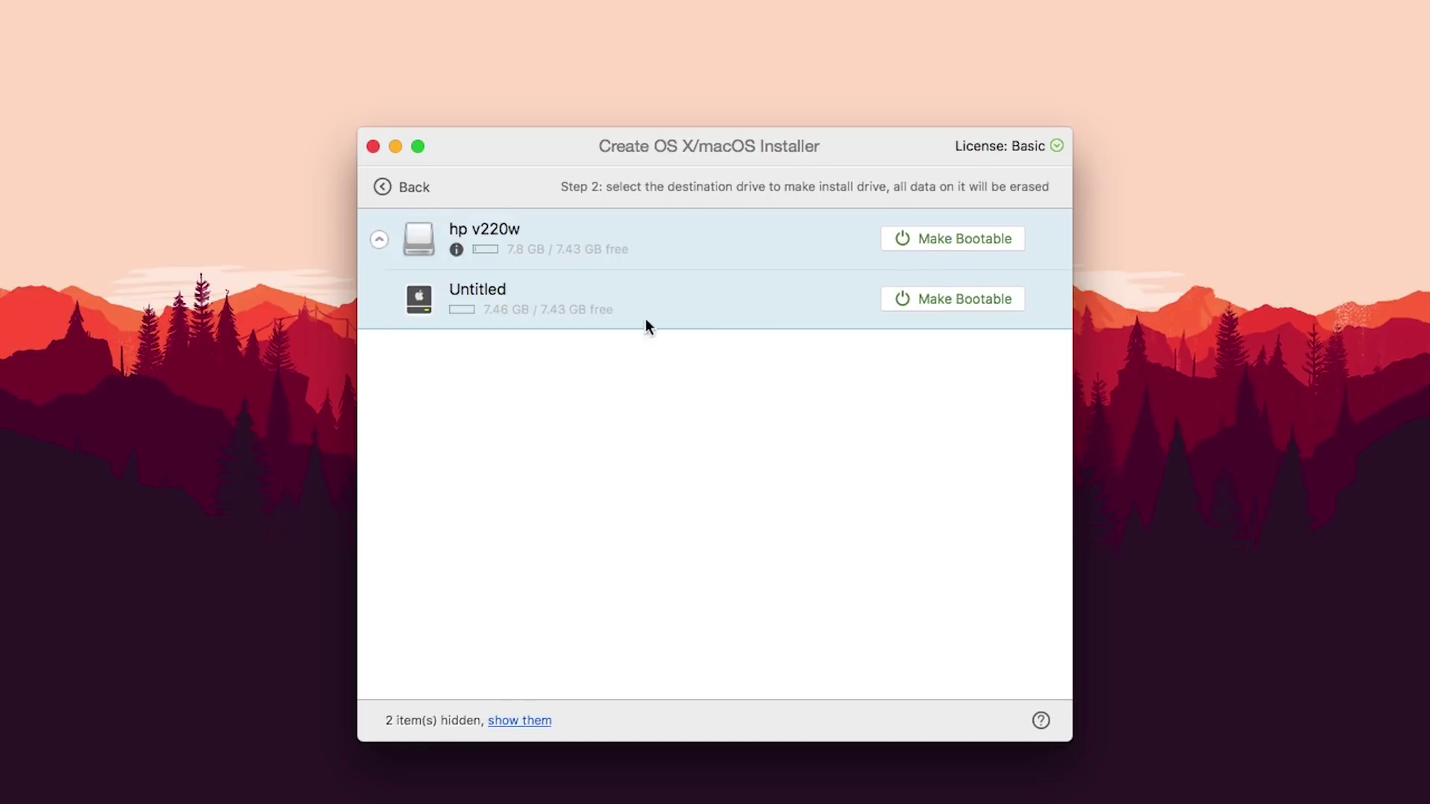
# Step: Make the hp v220w drive the bootable High Sierra destination, accepting that its data will be erased
pyautogui.click(963, 237)
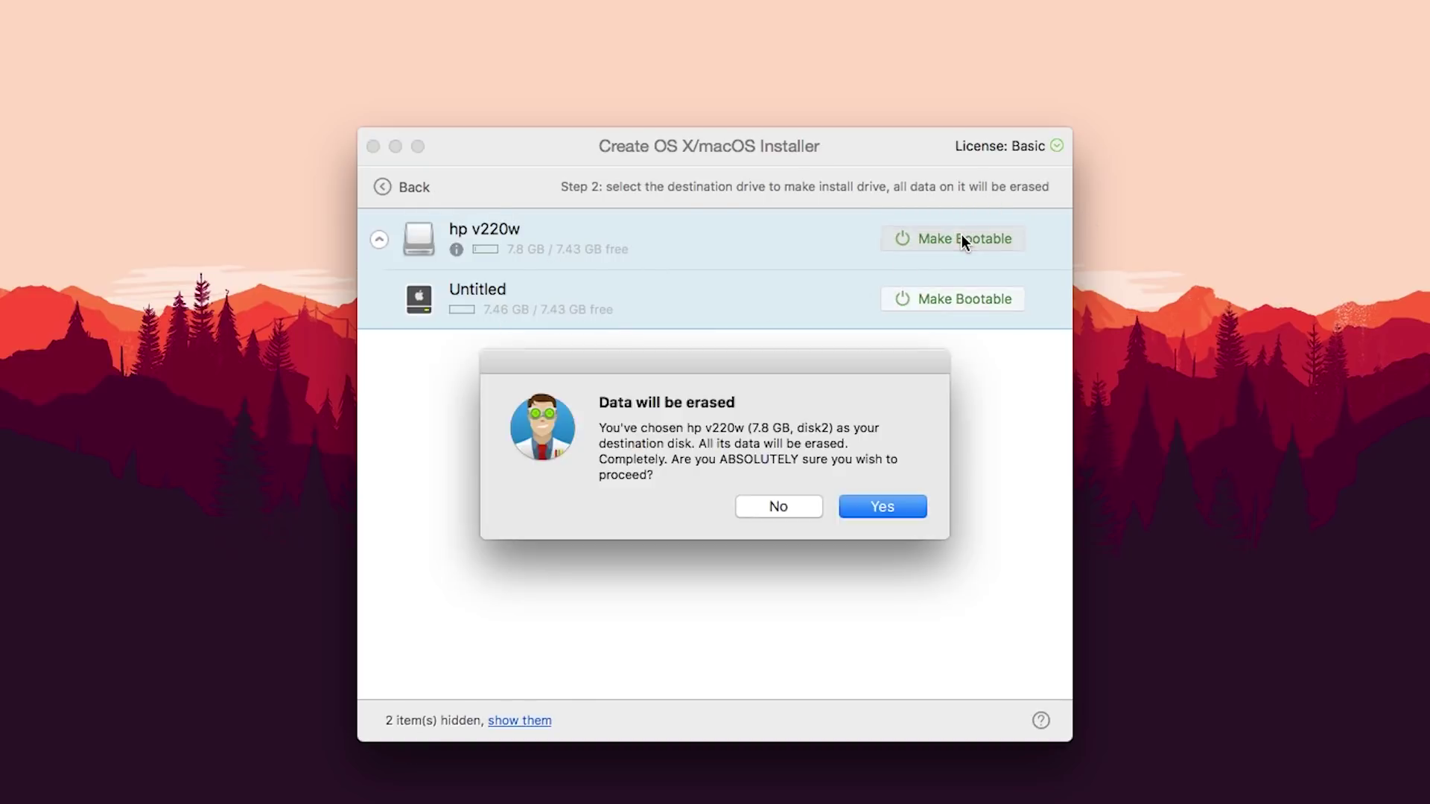
pyautogui.click(906, 507)
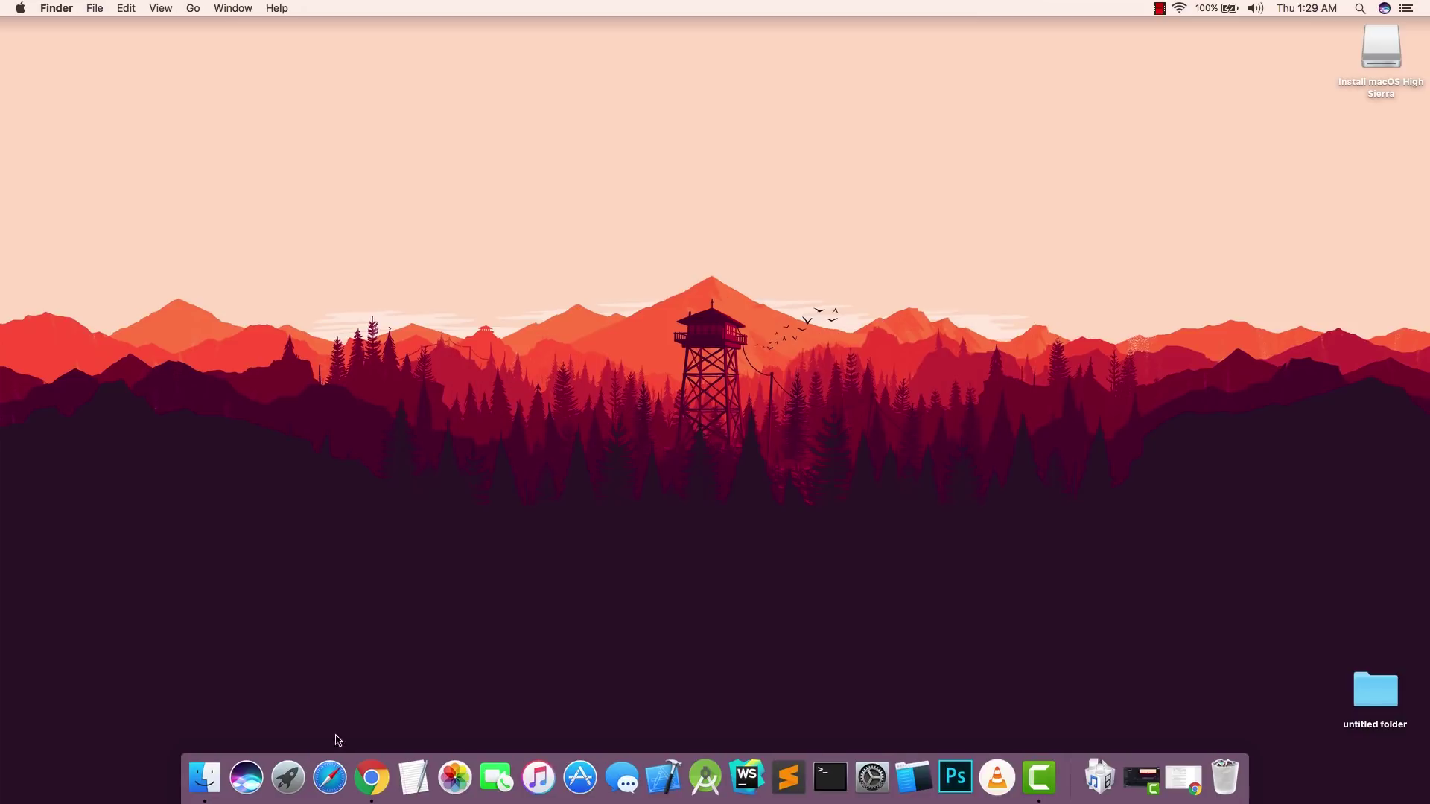
# Step: Erase the hp v220w Media drive in Disk Utility into a blank Untitled volume
pyautogui.press('F4')
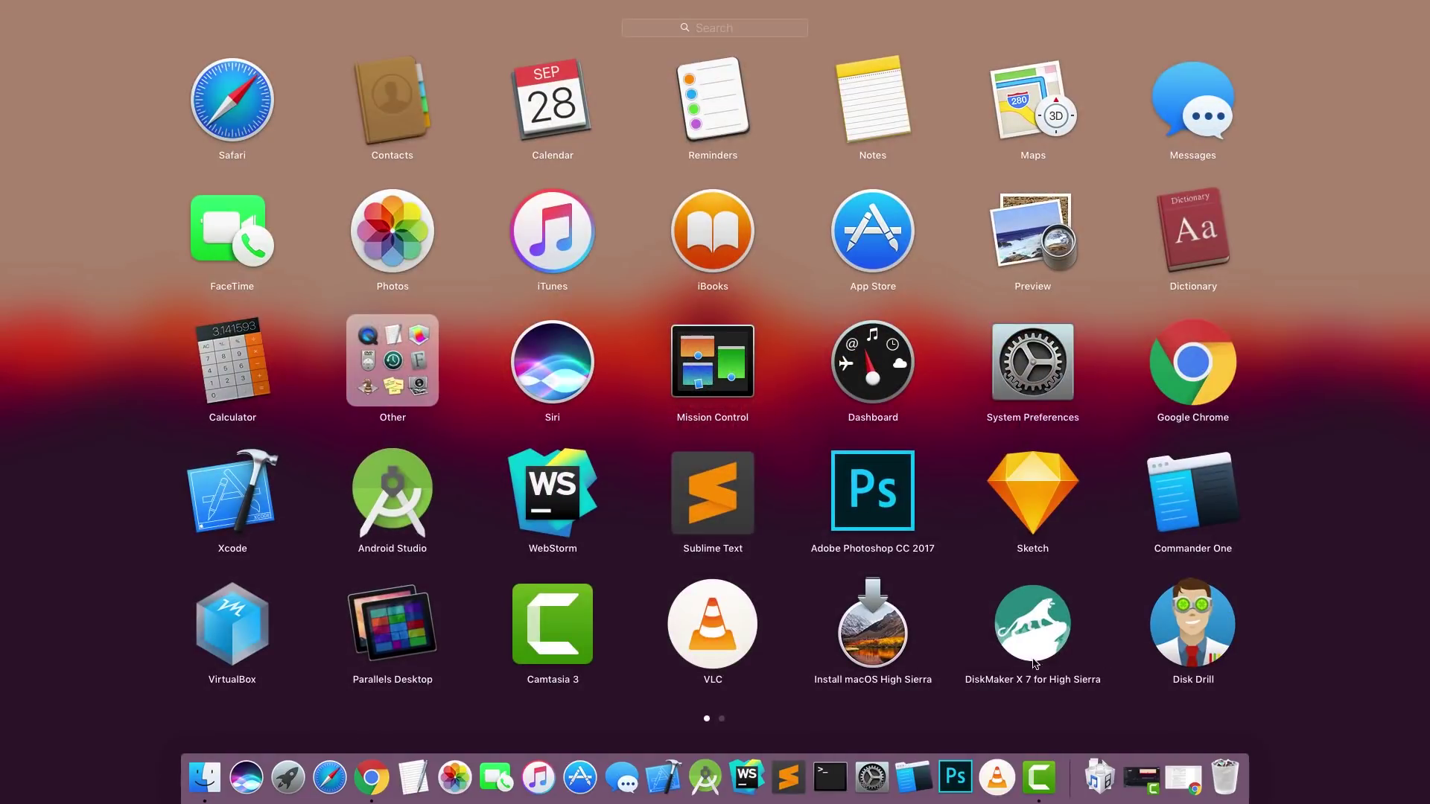
pyautogui.click(12, 589)
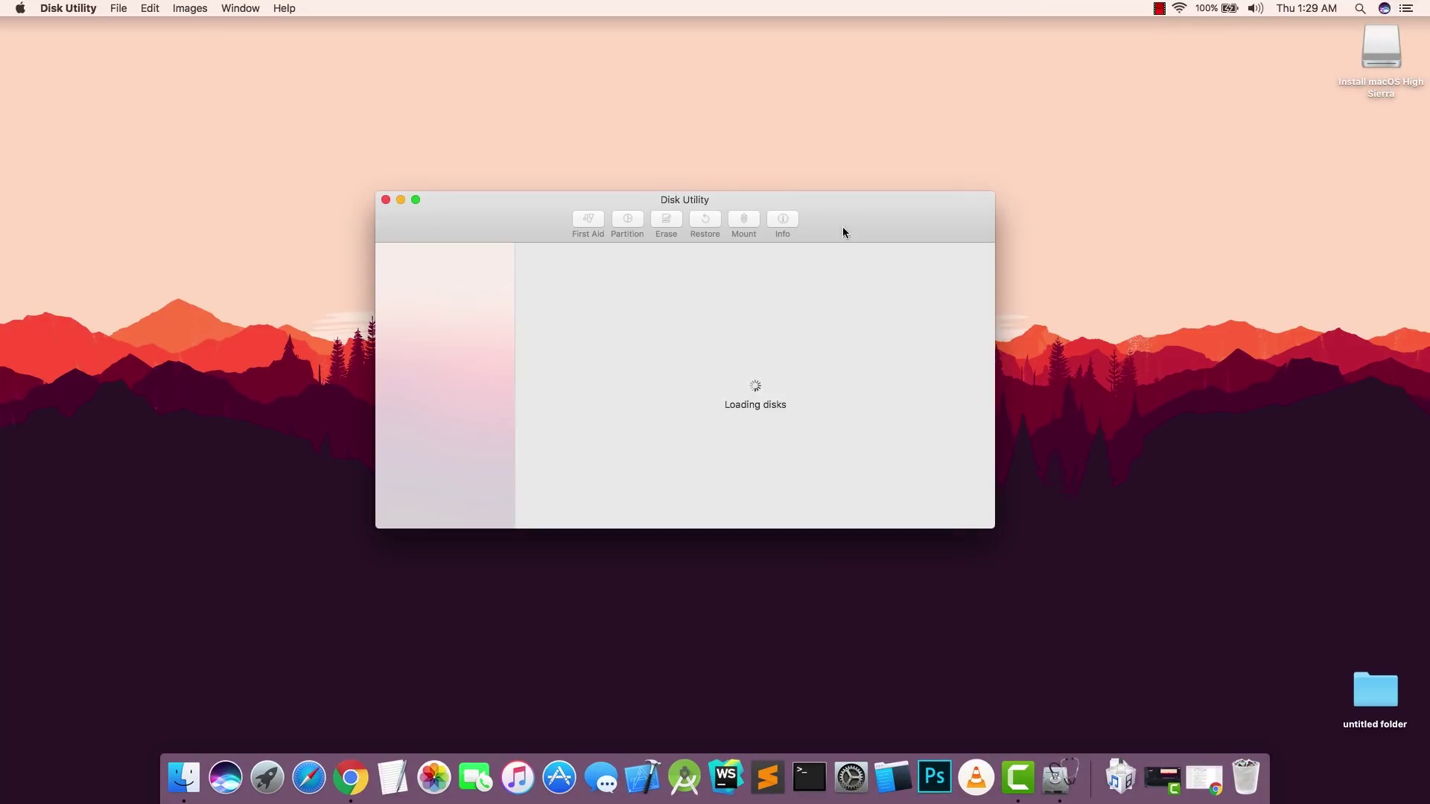
pyautogui.click(454, 332)
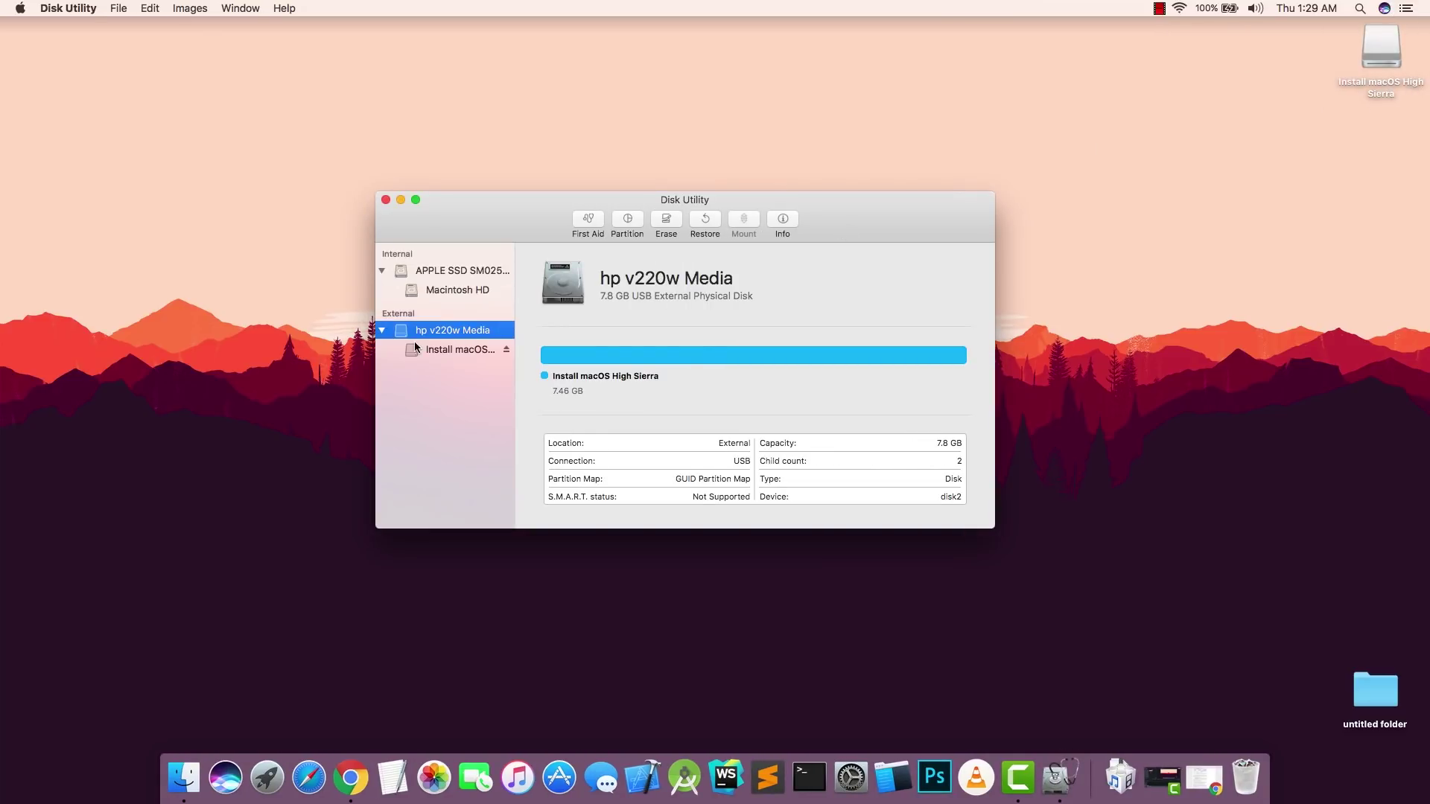
pyautogui.click(666, 221)
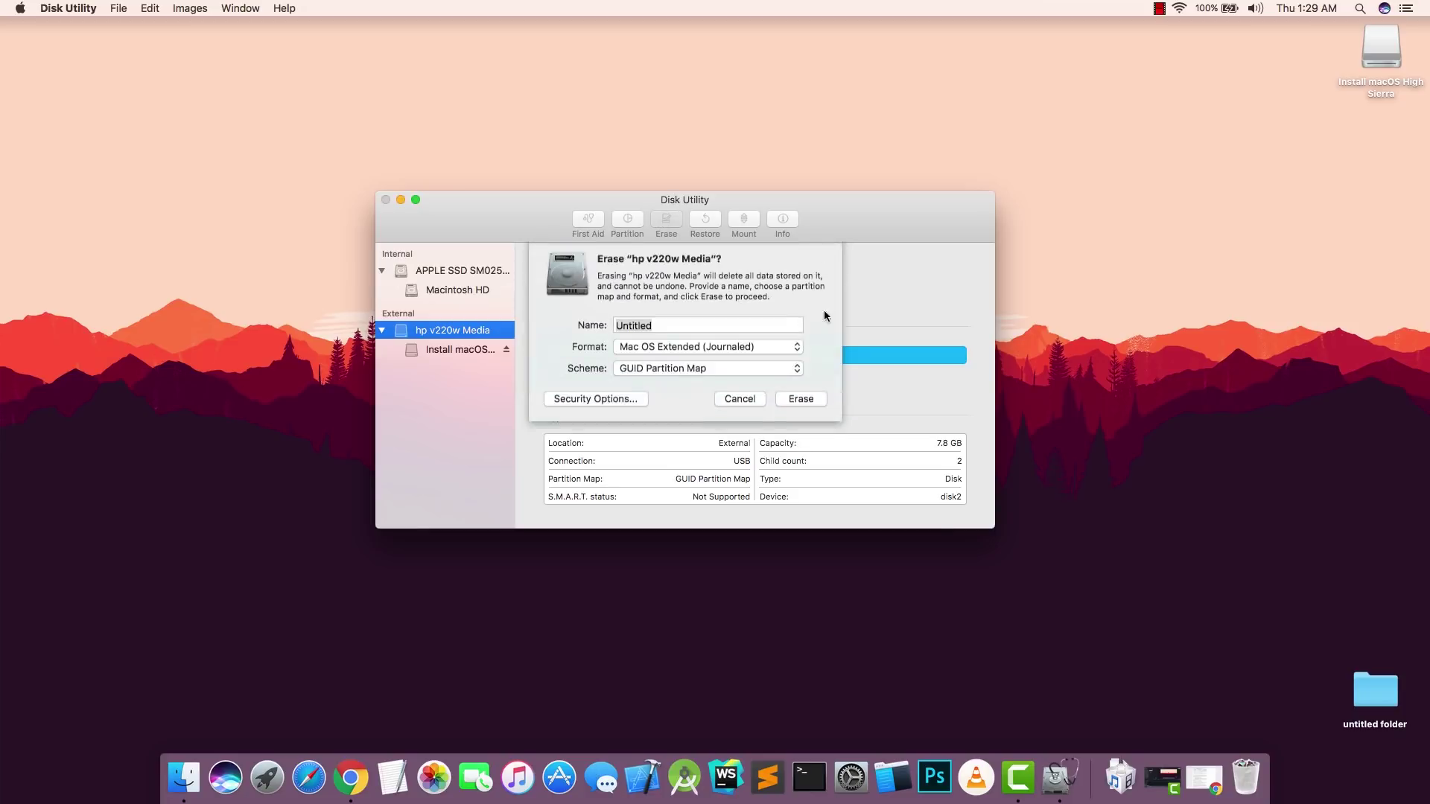
pyautogui.click(816, 407)
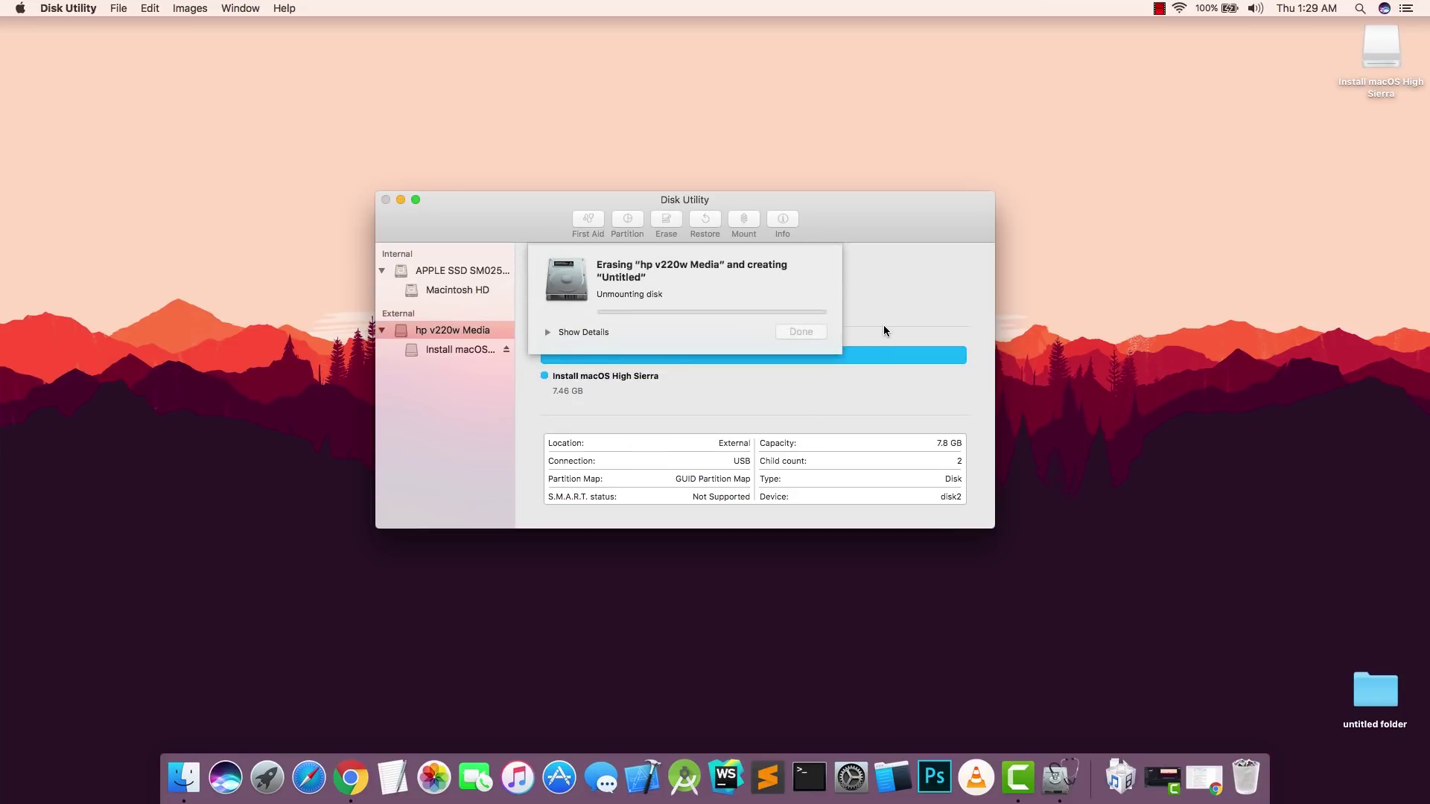
pyautogui.click(802, 332)
# Step: Close Disk Utility and launch DiskMaker X from Launchpad
pyautogui.click(386, 199)
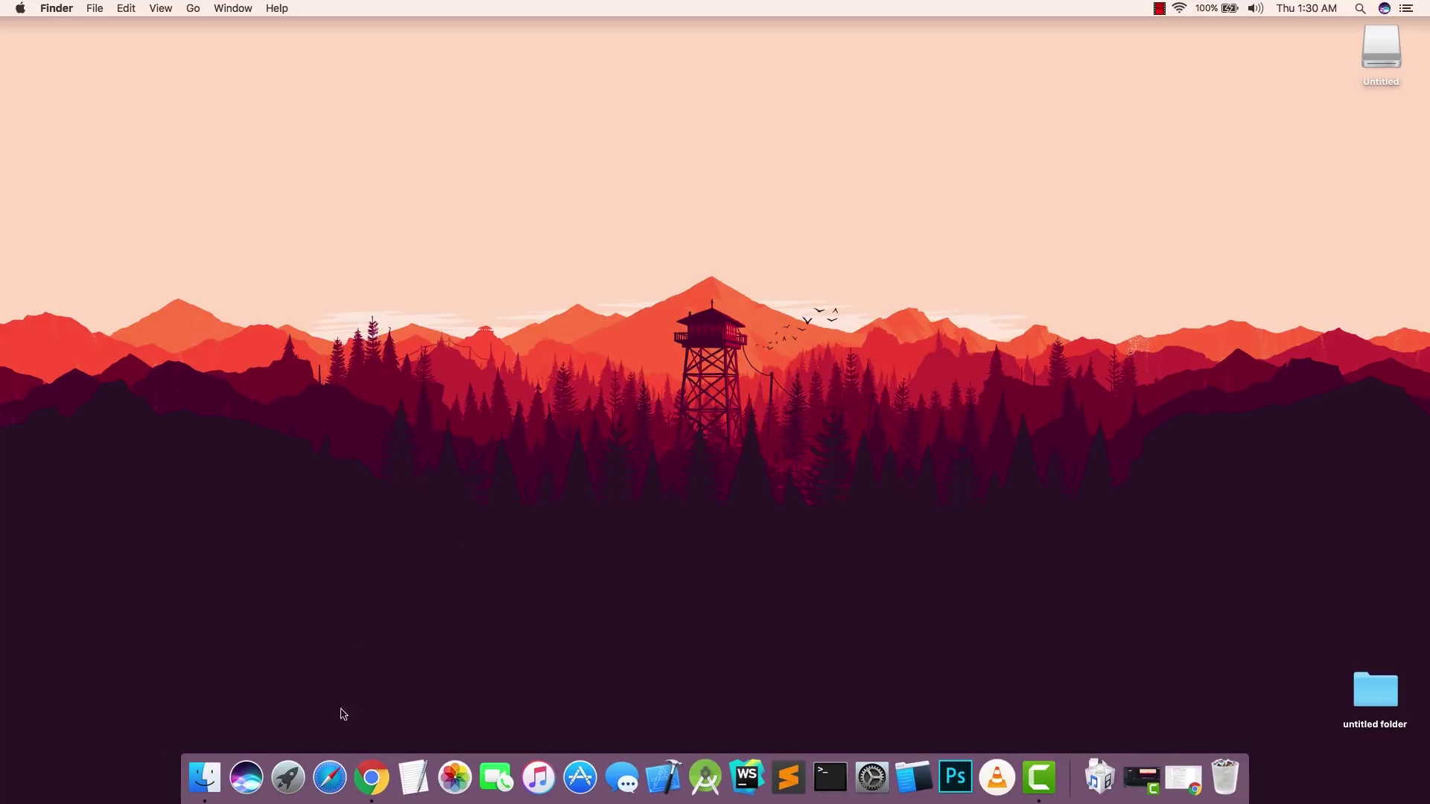
pyautogui.click(273, 777)
pyautogui.click(1032, 626)
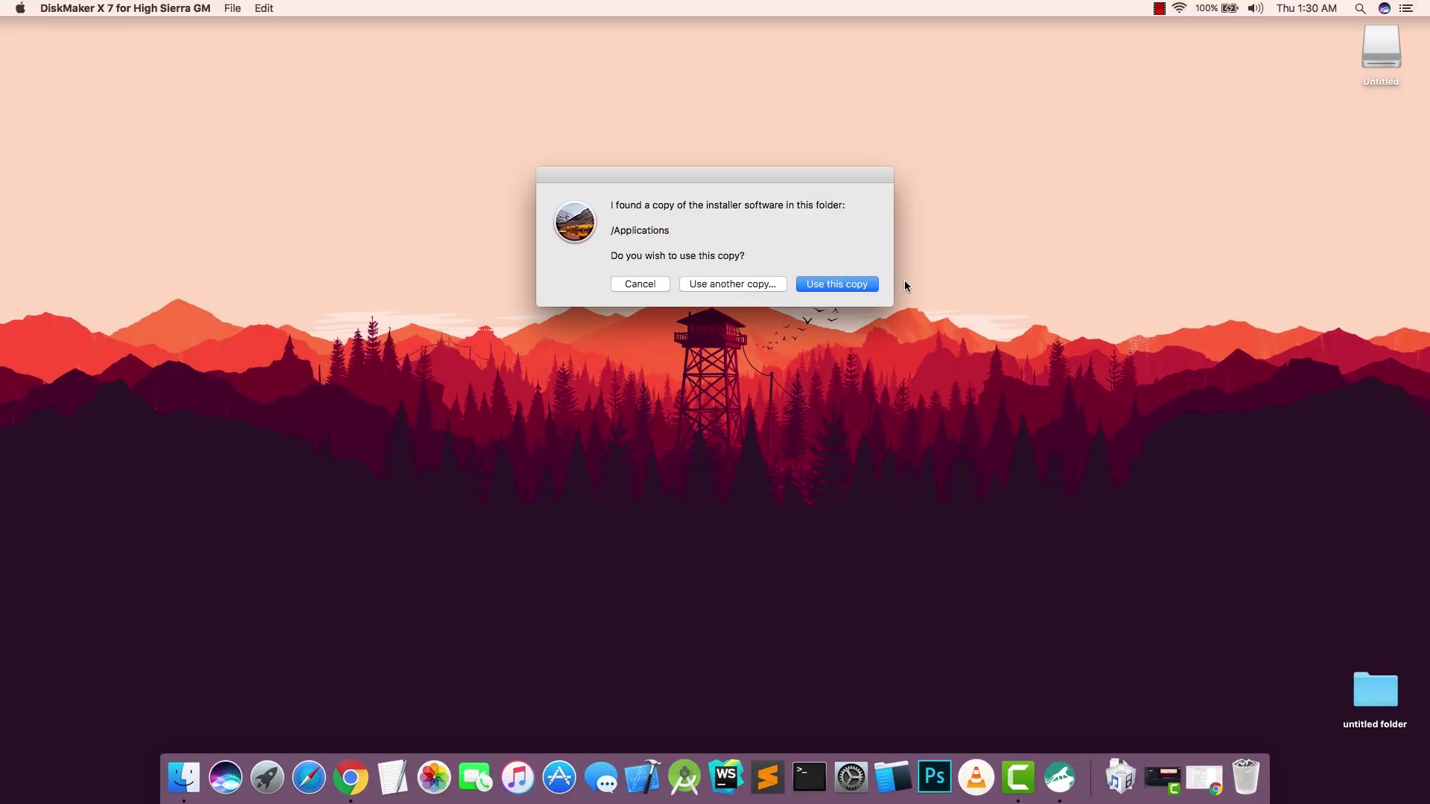
# Step: Use the /Applications High Sierra installer, target the Untitled 8 GB USB drive, and accept erasing it
pyautogui.moveTo(628, 232); pyautogui.dragTo(718, 232)
pyautogui.click(780, 232)
pyautogui.click(855, 286)
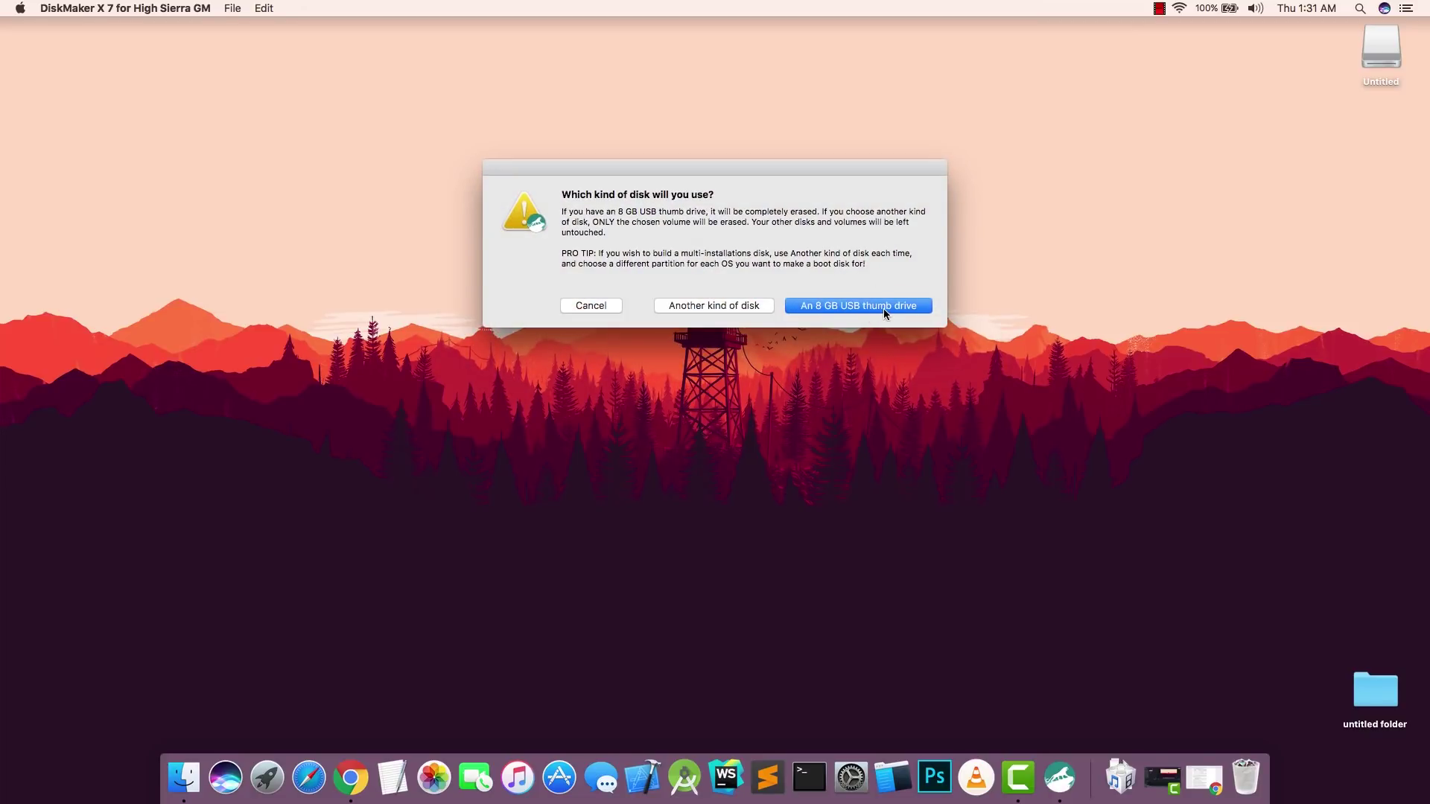
pyautogui.click(880, 309)
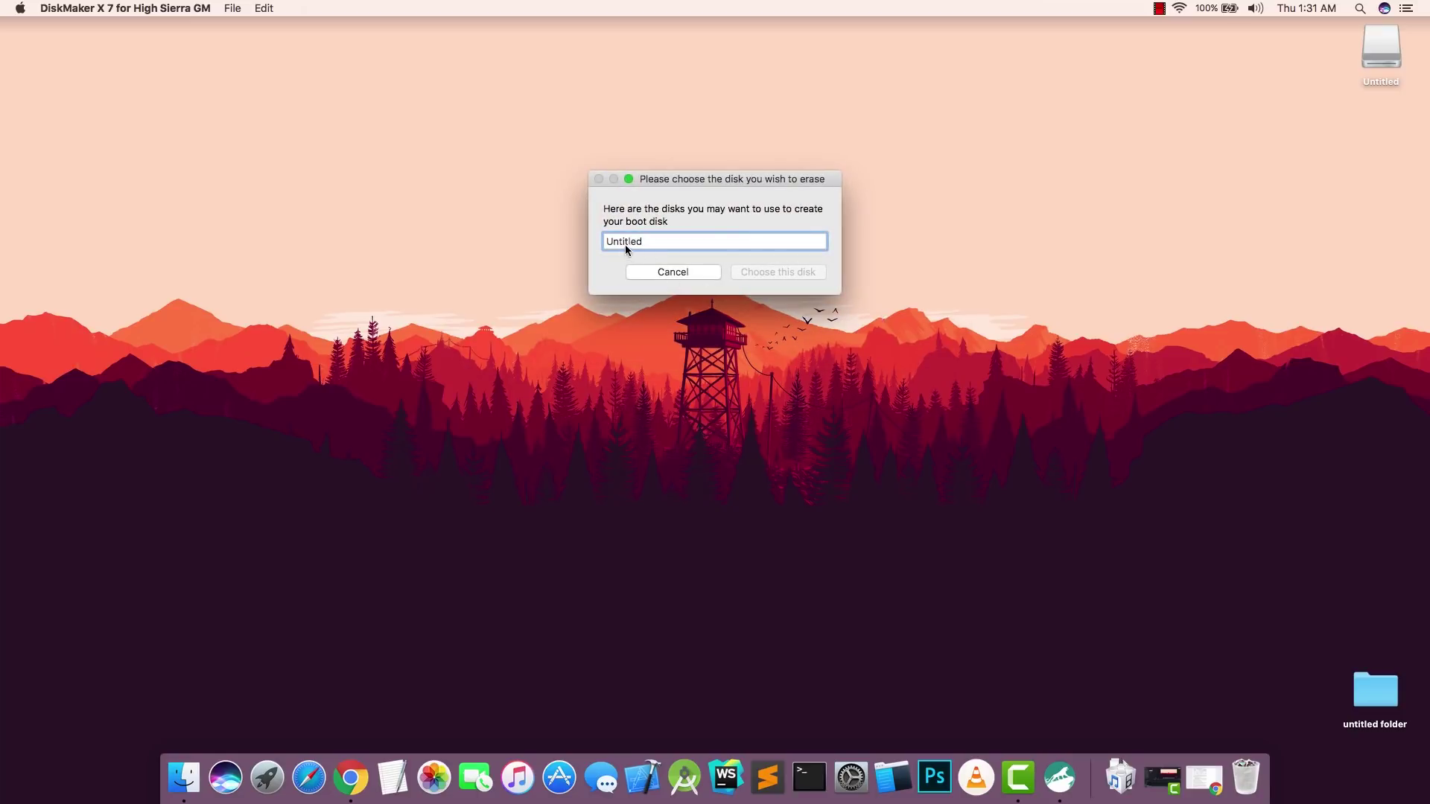
pyautogui.click(624, 241)
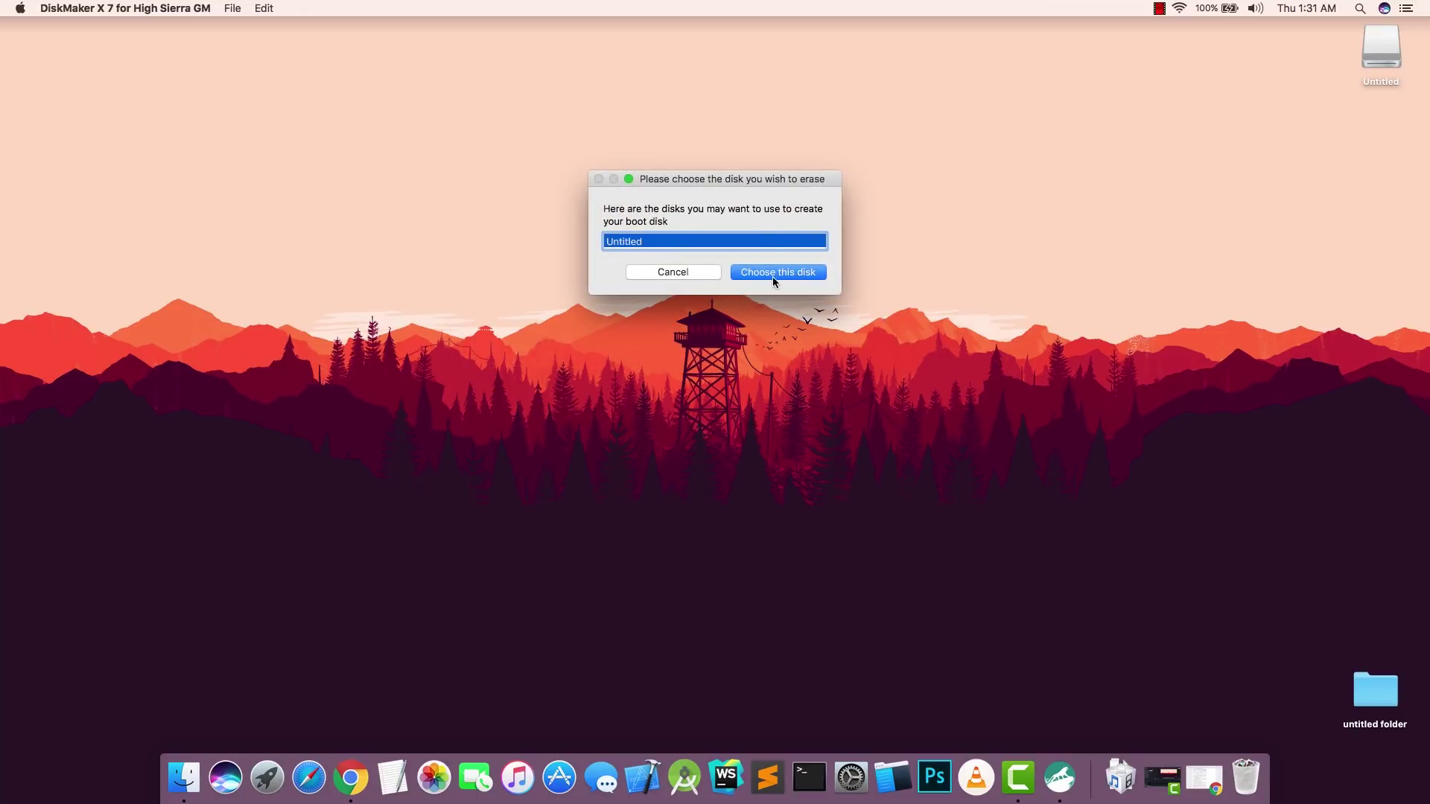
pyautogui.click(772, 273)
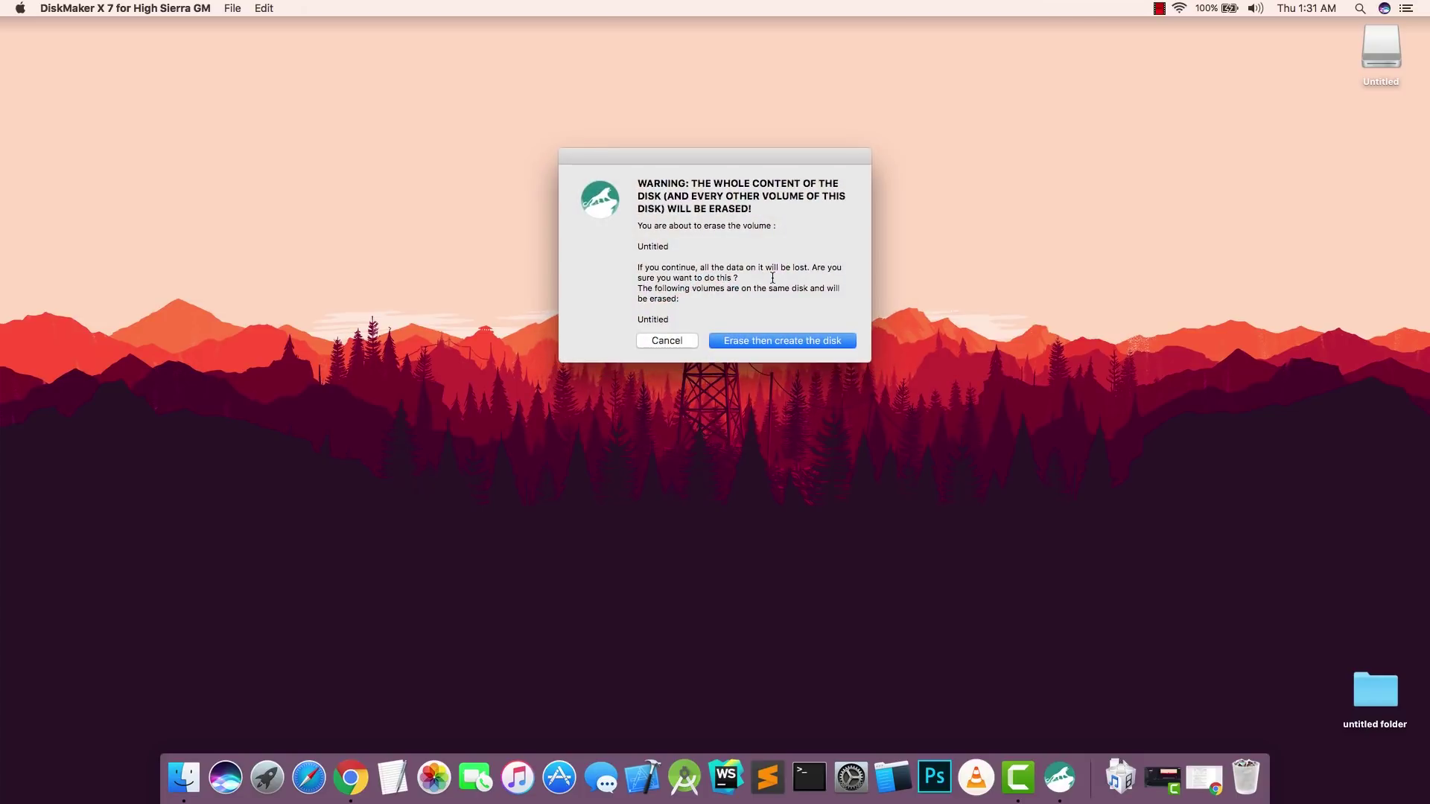
pyautogui.click(766, 343)
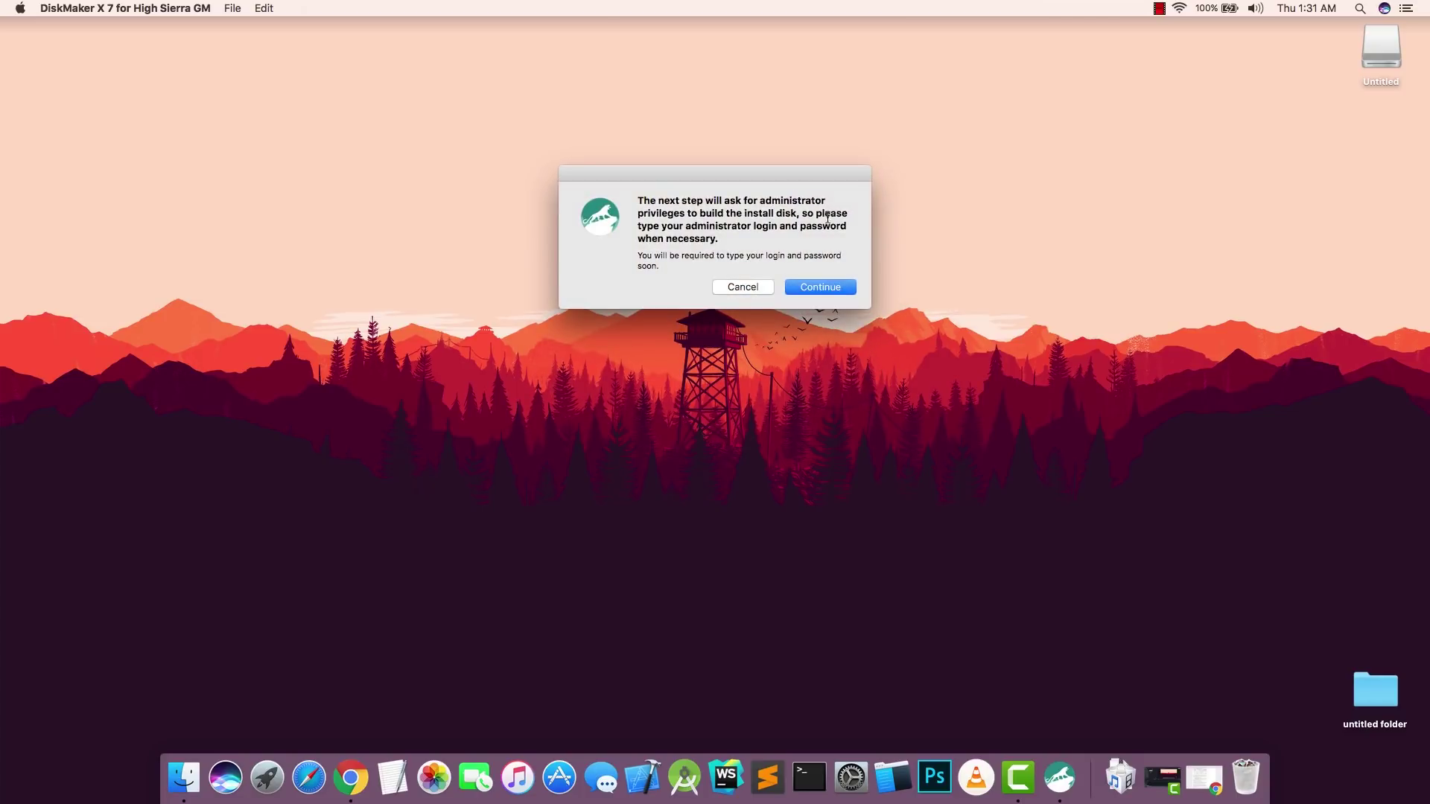
# Step: Acknowledge the admin notice and enter the administrator password to let DiskMaker X build the installer
pyautogui.click(832, 290)
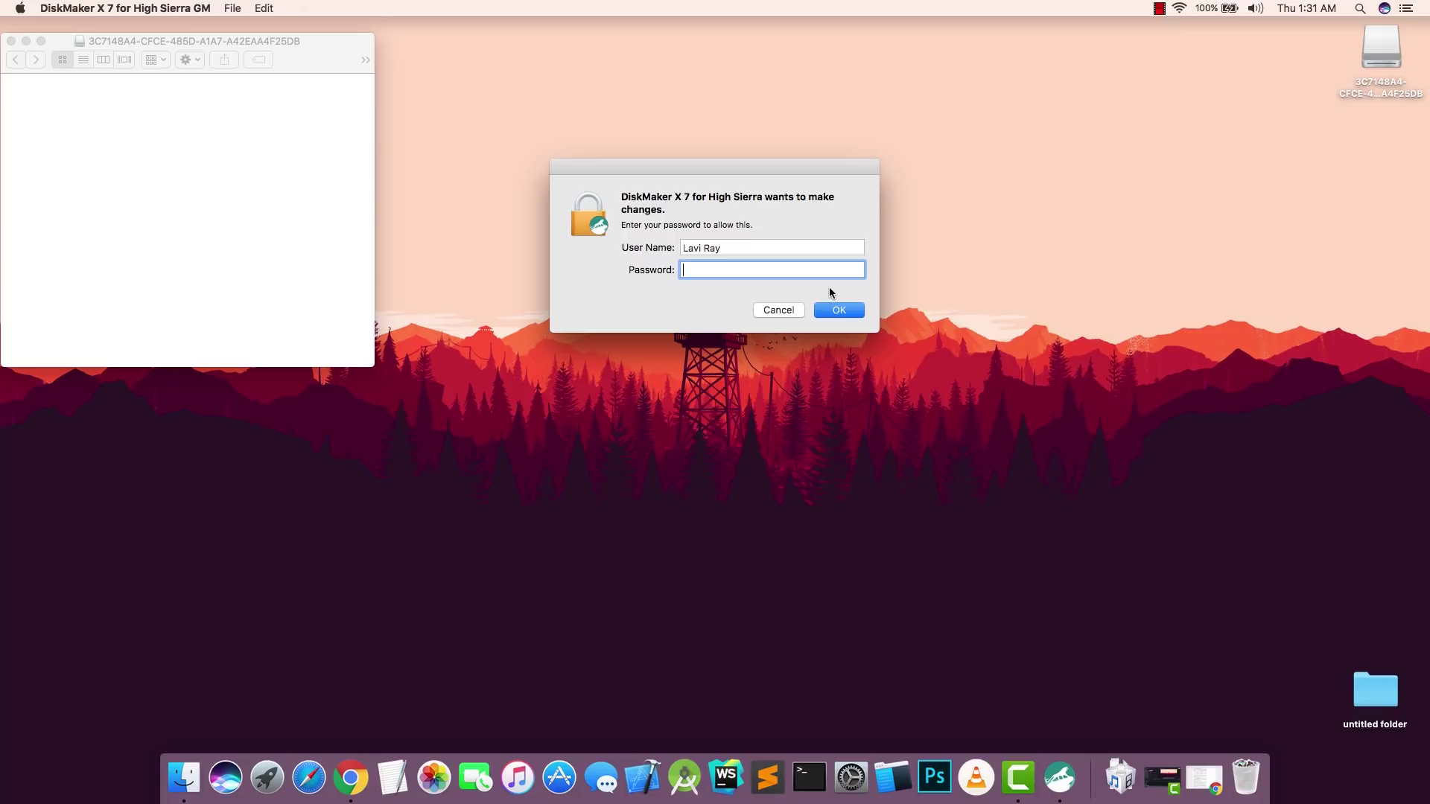
pyautogui.write('••••')
pyautogui.press('Return')
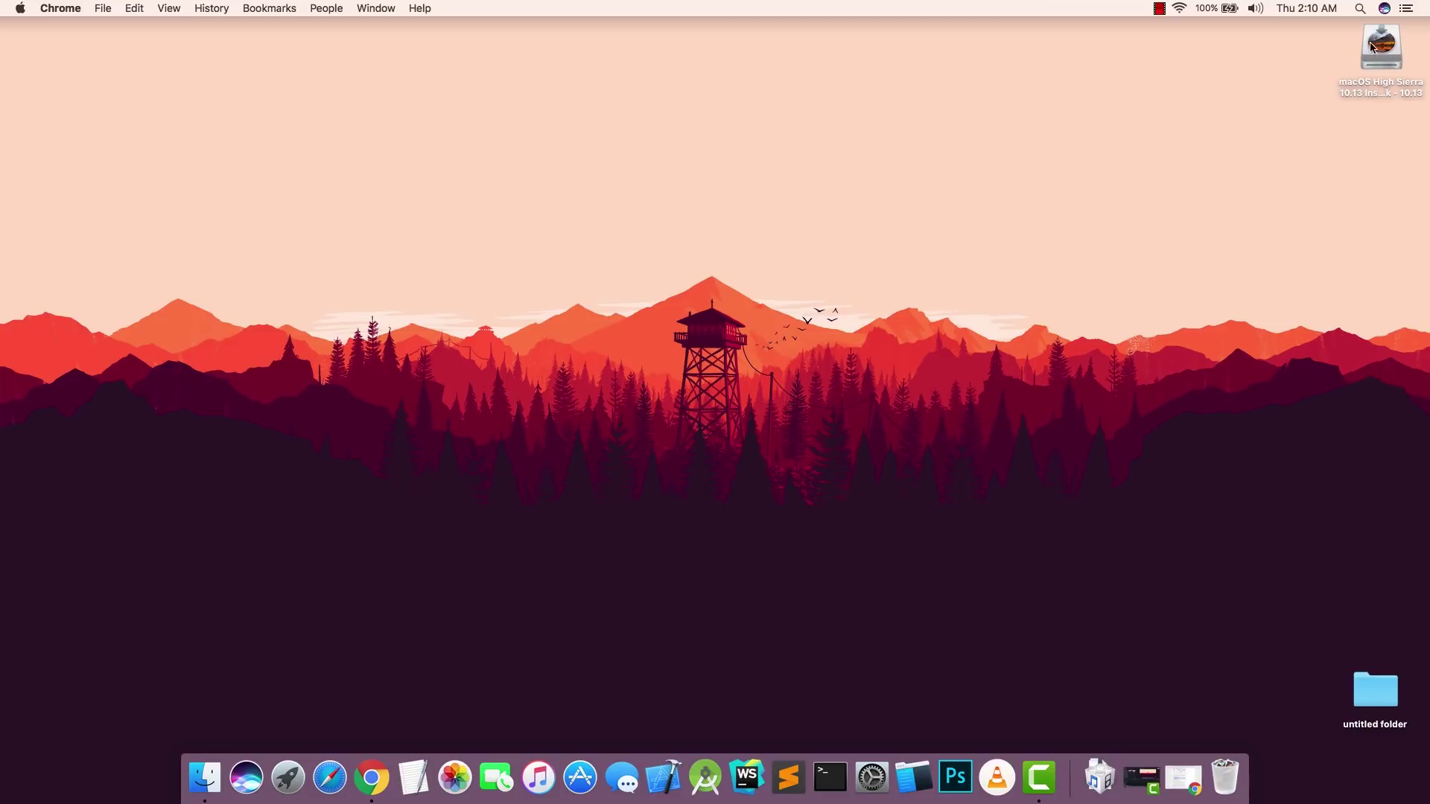
# Step: Select hp v220w Media in Disk Utility and erase it again as Untitled
pyautogui.click(1384, 9)
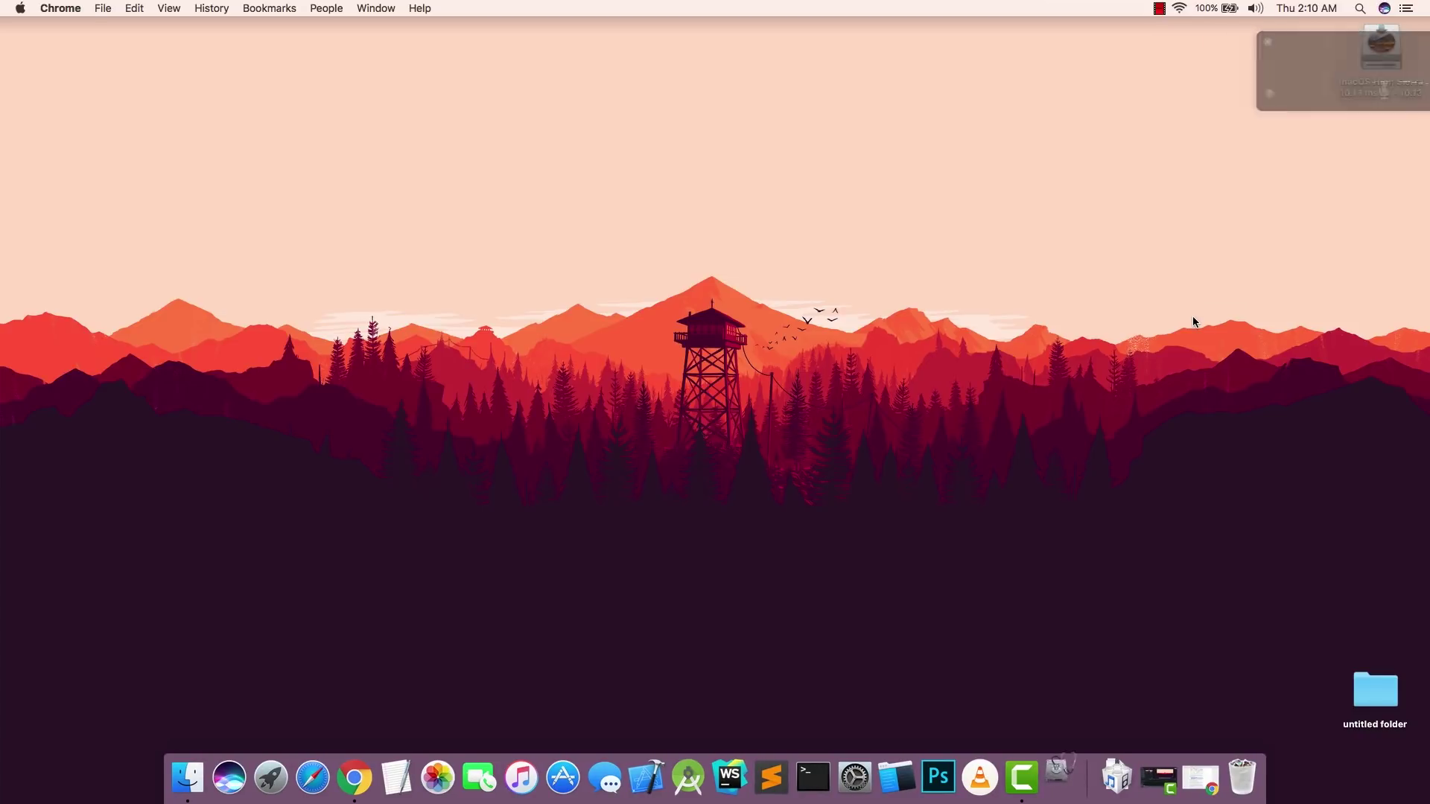
pyautogui.click(465, 331)
pyautogui.click(665, 232)
pyautogui.click(815, 406)
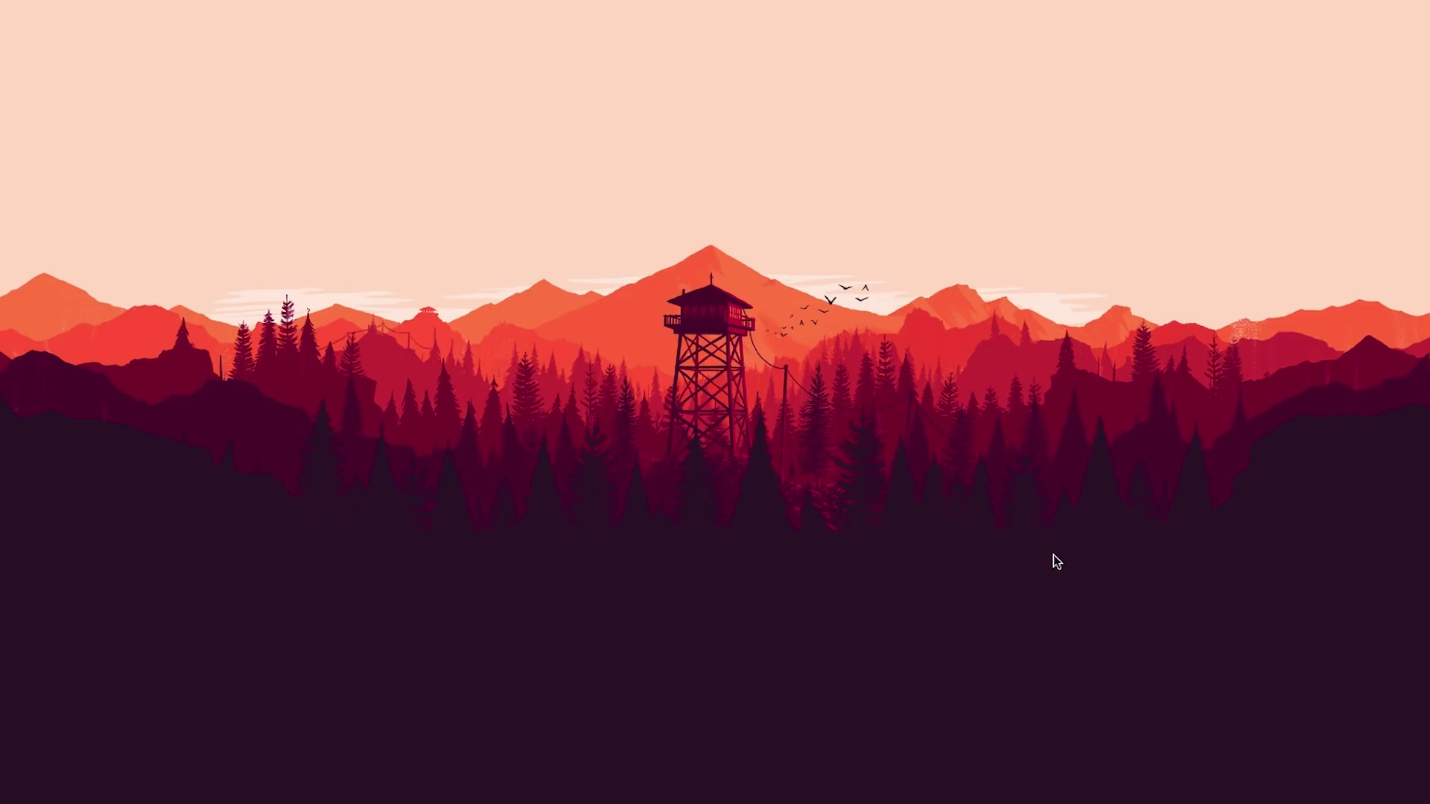
# Step: Open Terminal and paste the sudo createinstallmedia command at the prompt
pyautogui.click(860, 803)
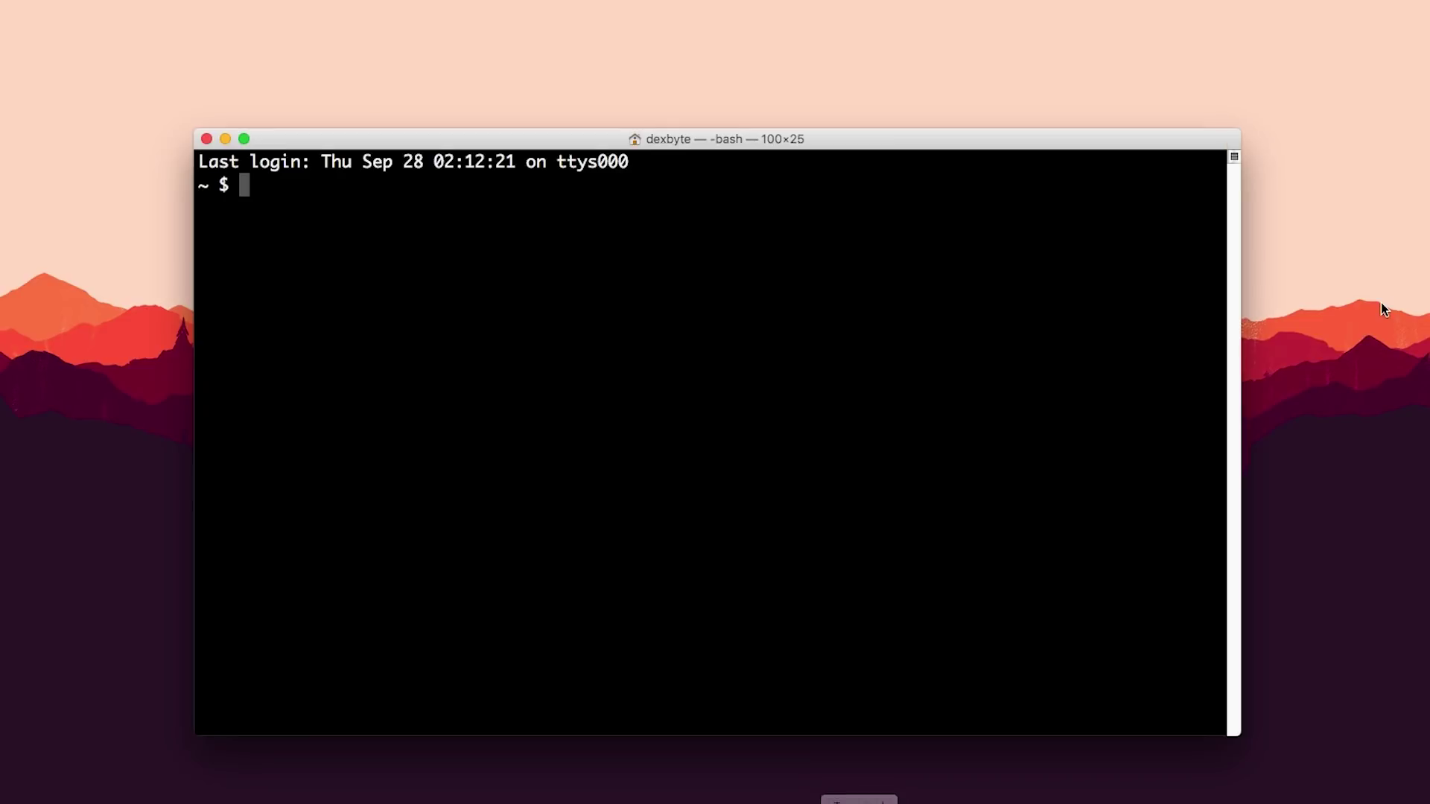
pyautogui.rightClick(456, 200)
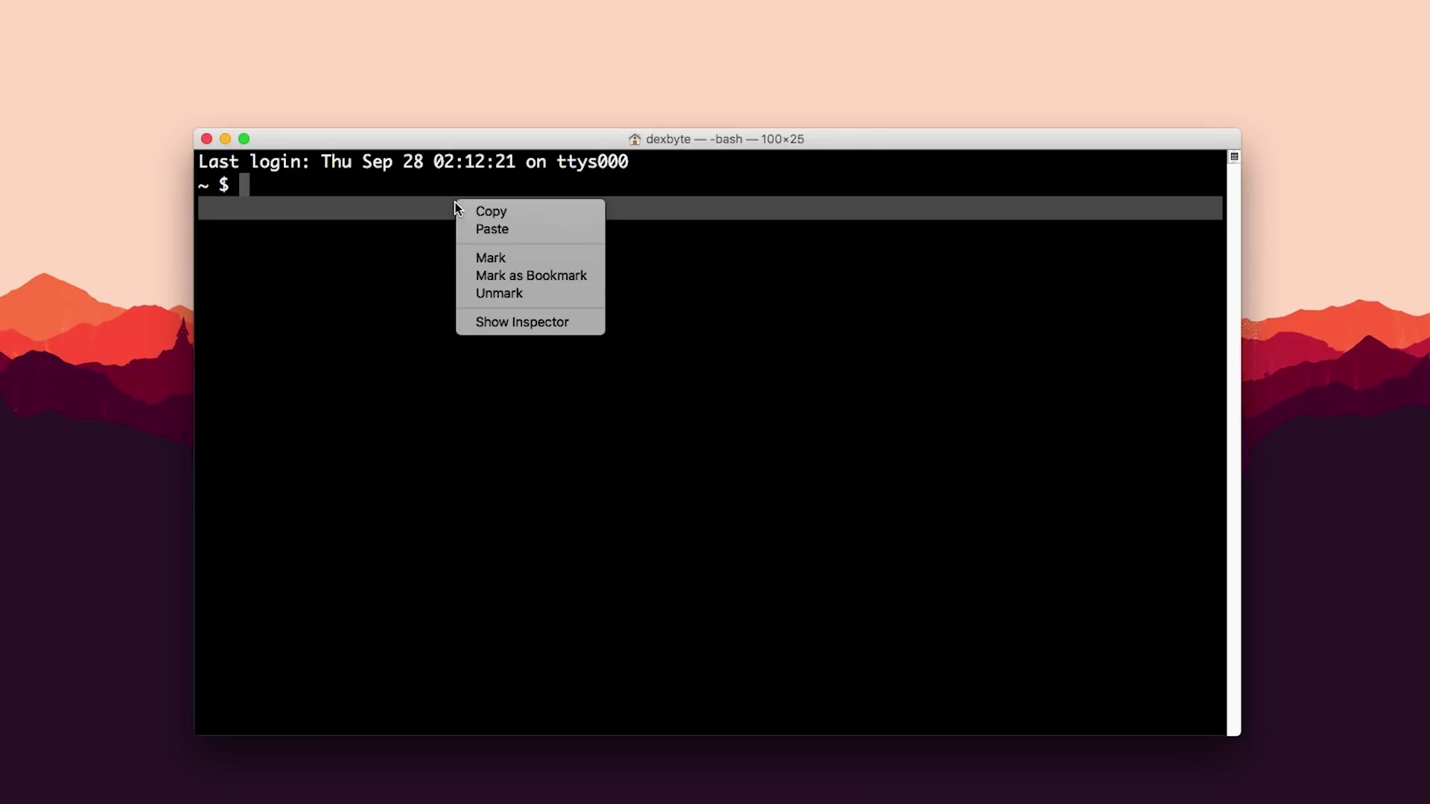
pyautogui.click(564, 237)
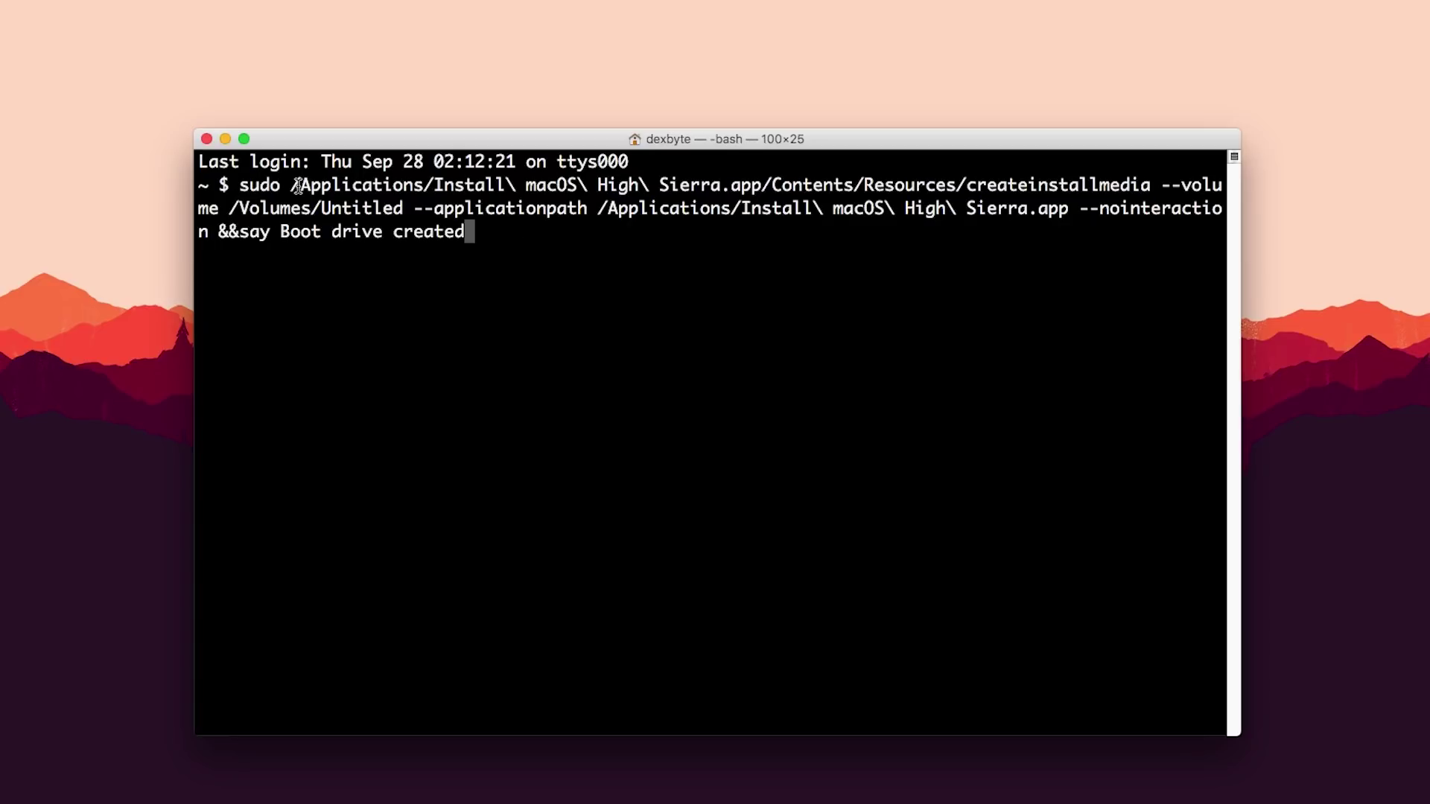
# Step: Highlight the tool path, installer app, /Volumes/Untitled target and --applicationpath value to explain each
pyautogui.moveTo(292, 186); pyautogui.dragTo(1149, 185)
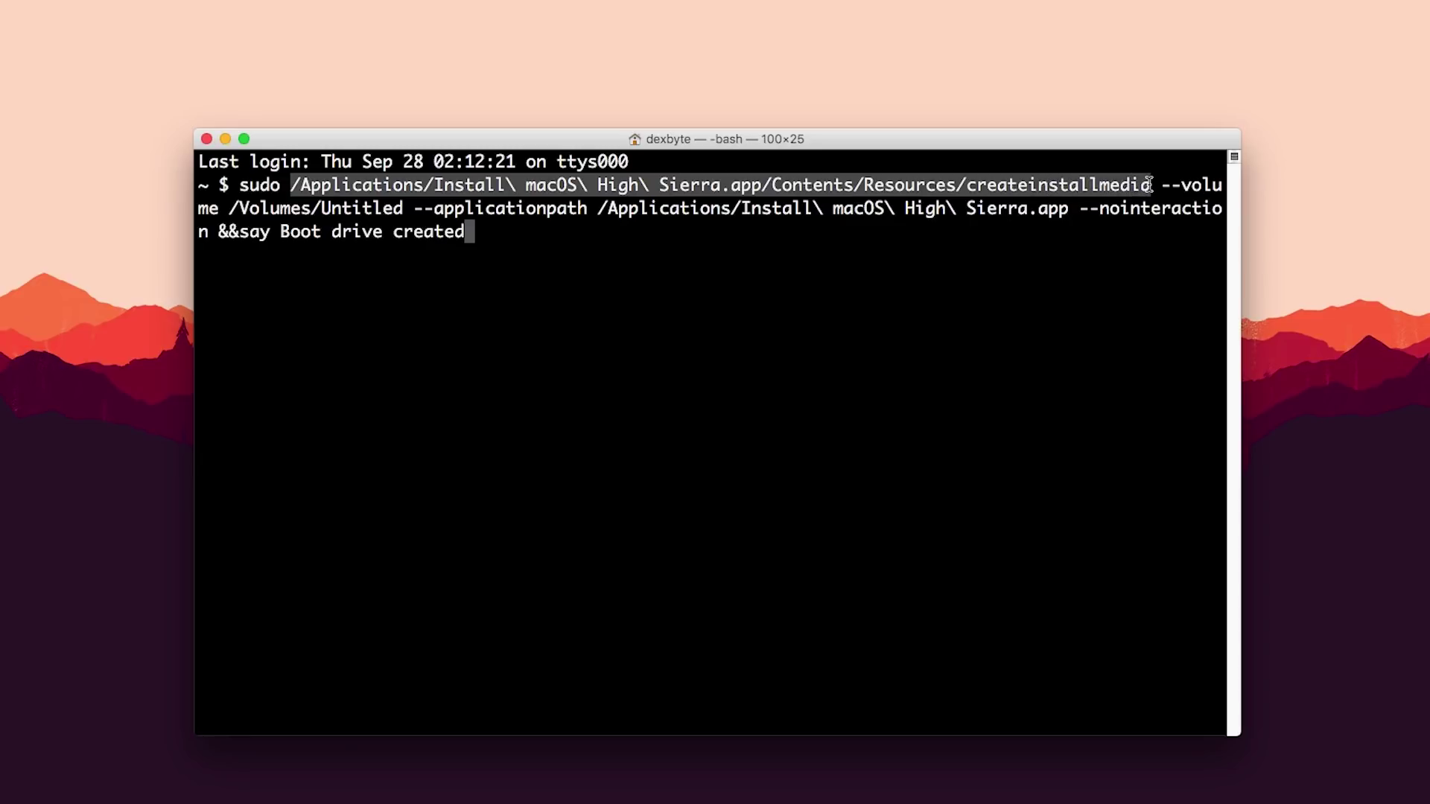
pyautogui.click(682, 186)
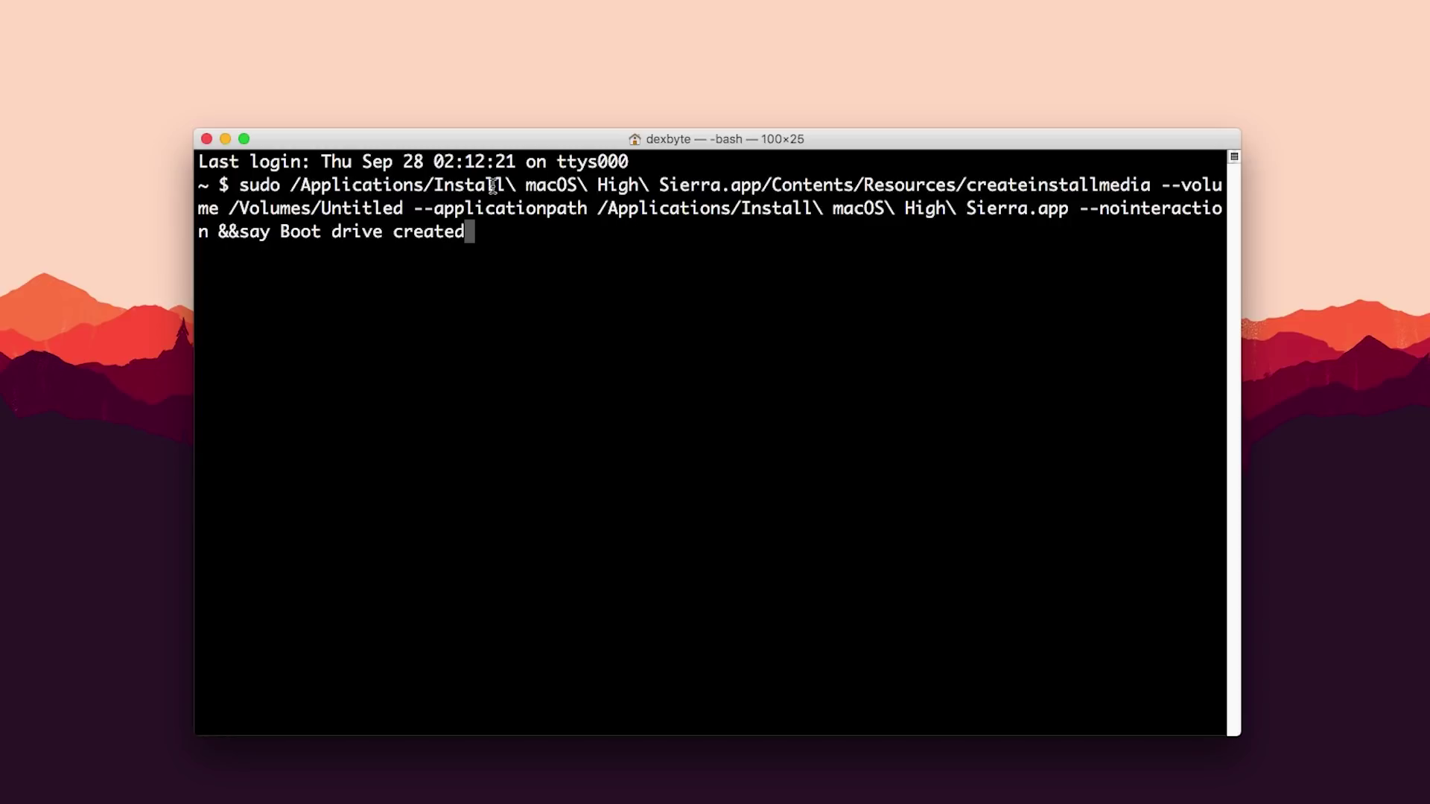
pyautogui.moveTo(295, 185); pyautogui.dragTo(682, 186)
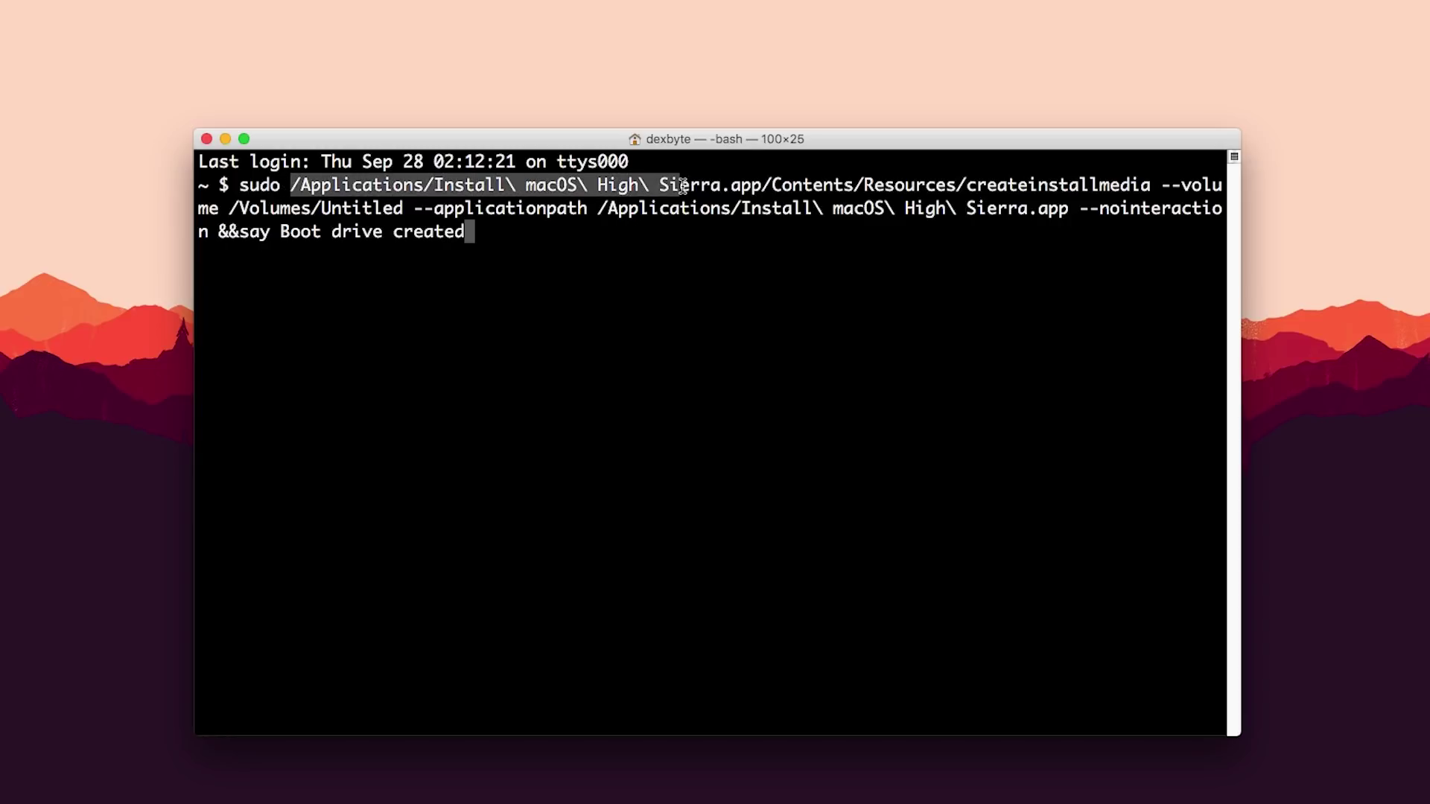
pyautogui.click(602, 188)
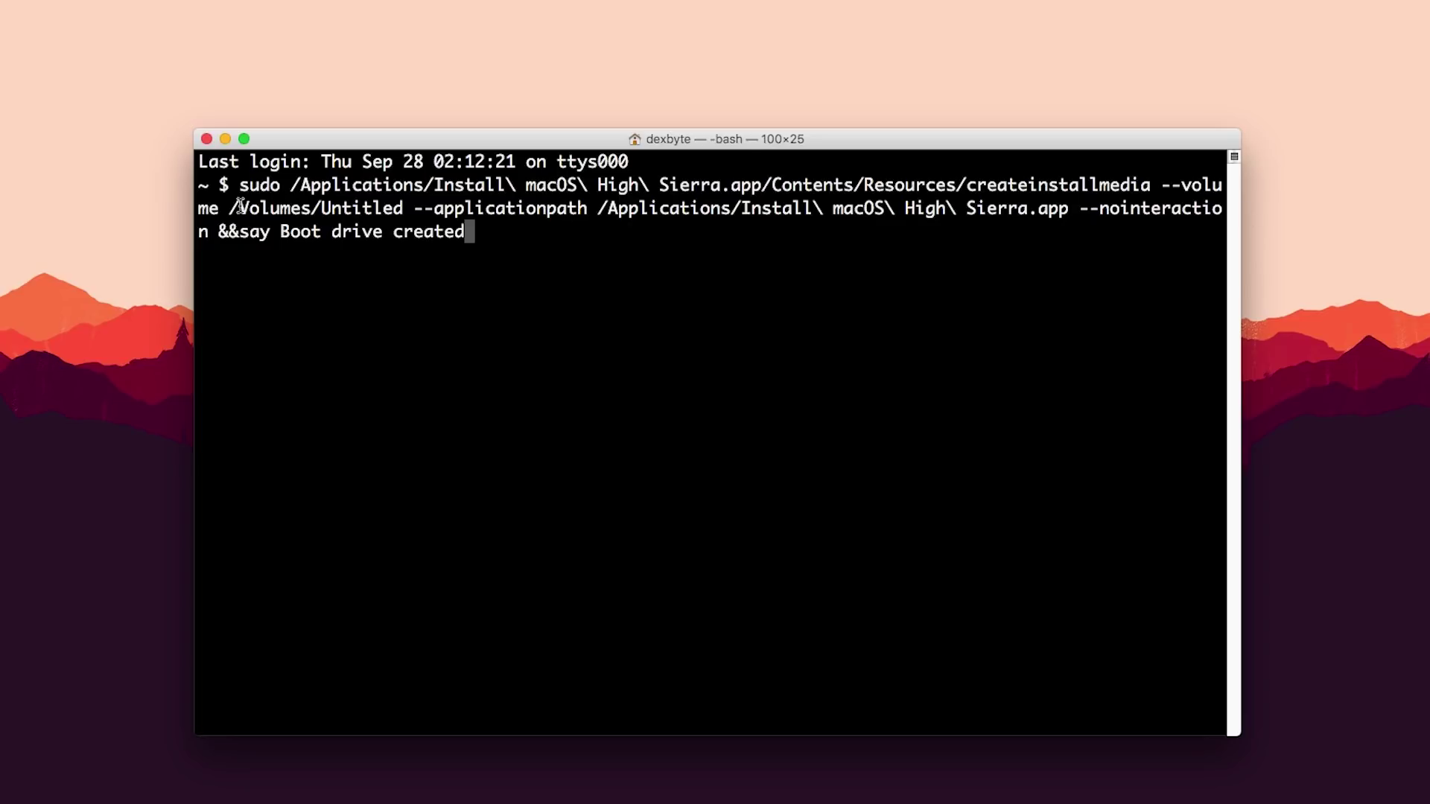
pyautogui.moveTo(232, 208); pyautogui.dragTo(326, 208)
pyautogui.click(412, 204)
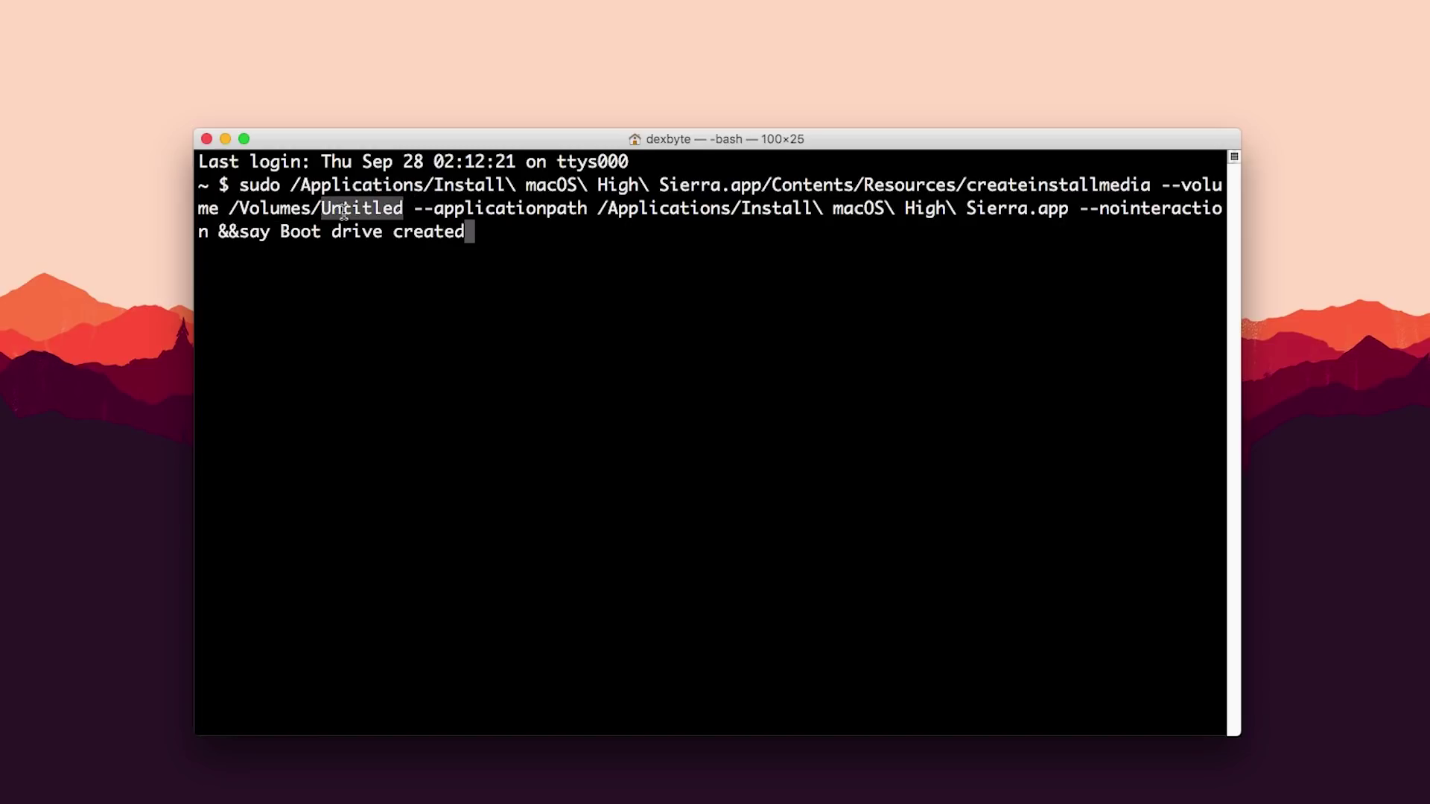
pyautogui.click(369, 209)
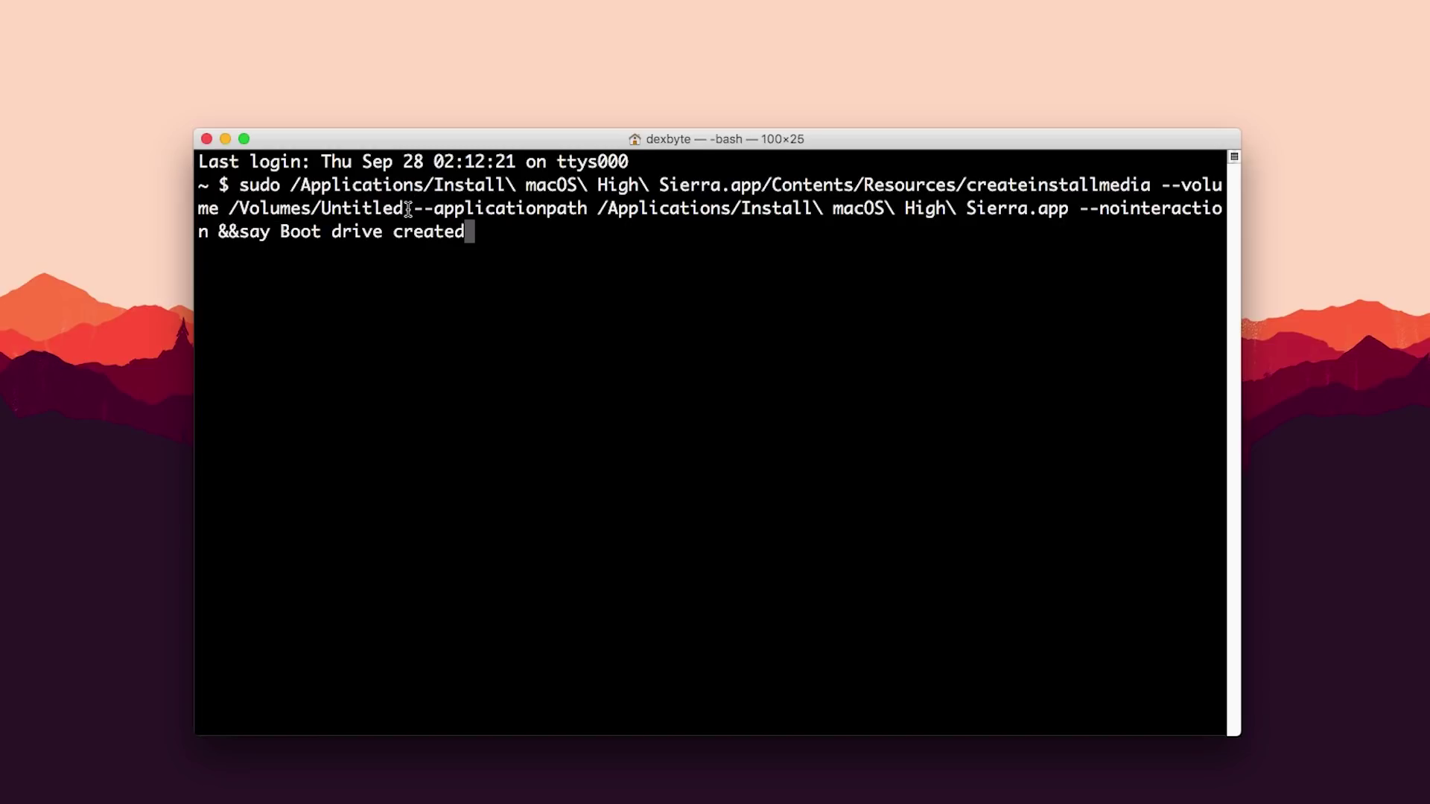
pyautogui.moveTo(408, 208); pyautogui.dragTo(322, 209)
pyautogui.click(550, 249)
pyautogui.moveTo(602, 208); pyautogui.dragTo(1069, 205)
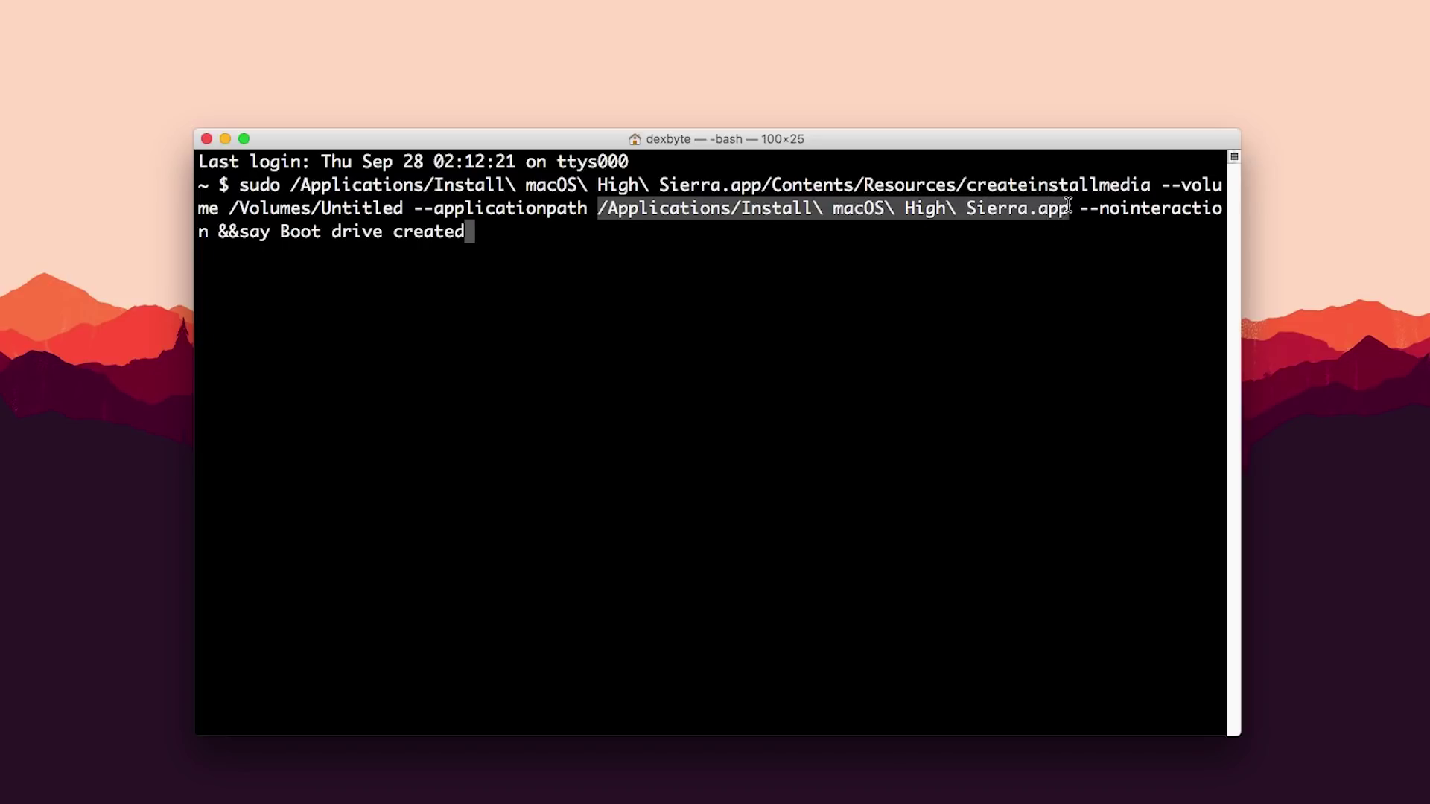
pyautogui.click(947, 215)
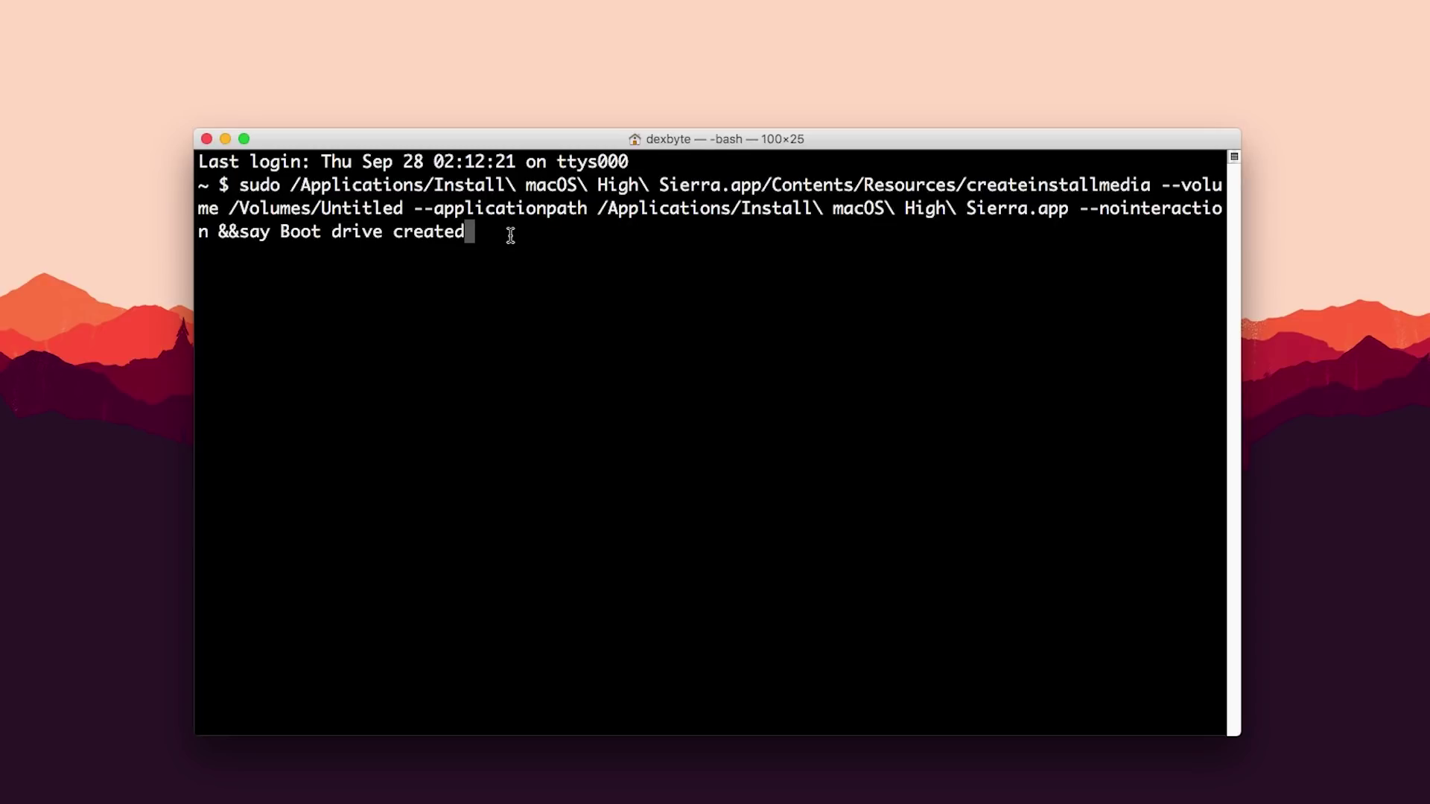
# Step: Run createinstallmedia and enter the admin password so the USB drive starts erasing for High Sierra
pyautogui.press('Return')
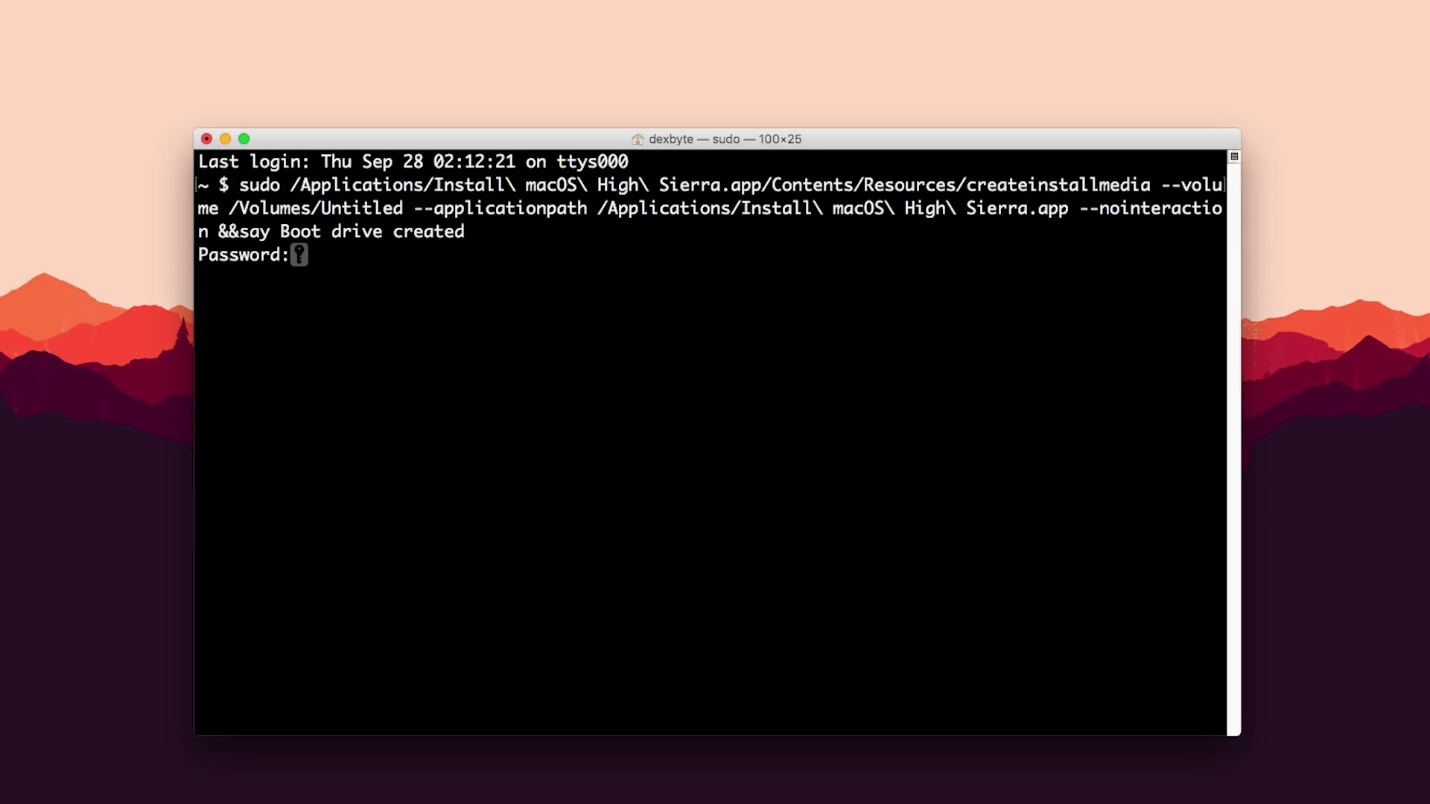
pyautogui.press('Return')
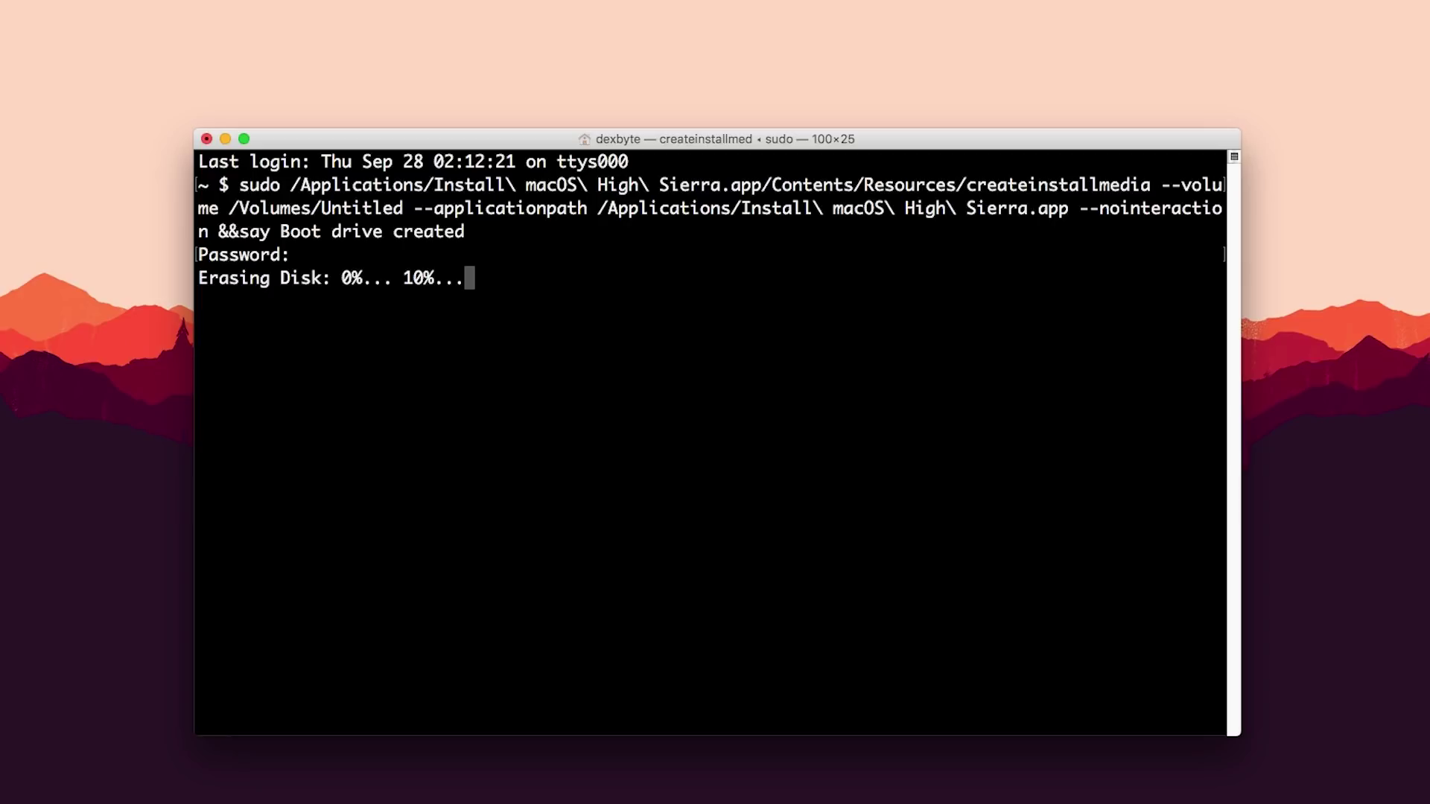